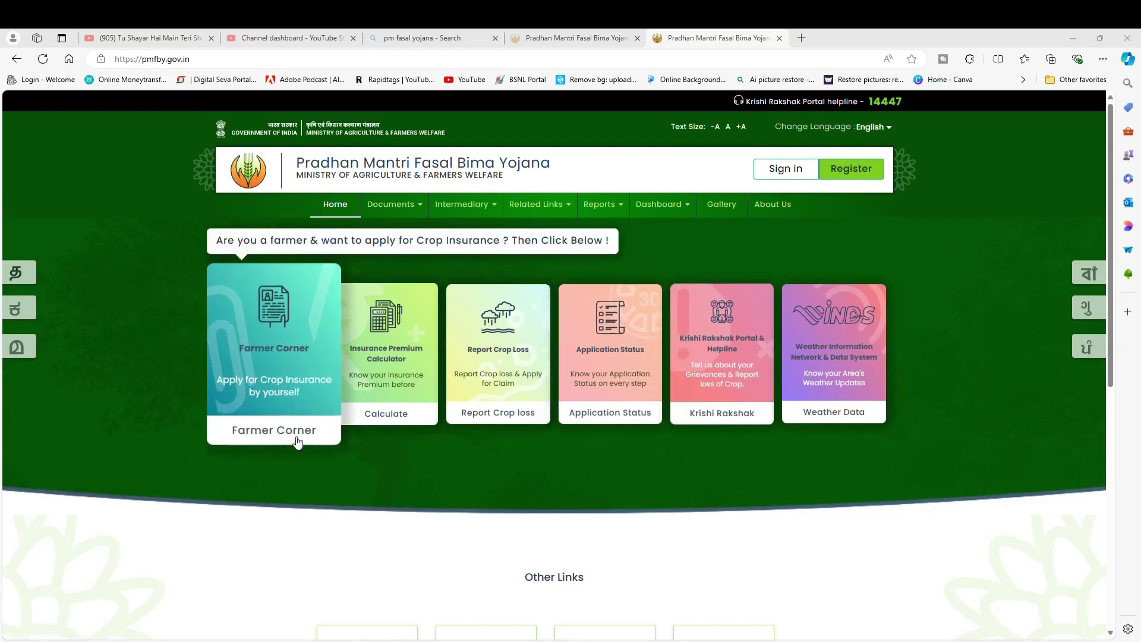
Step: Open the new farmer registration form from the Farmer Corner, continuing as a guest farmer
click(298, 441)
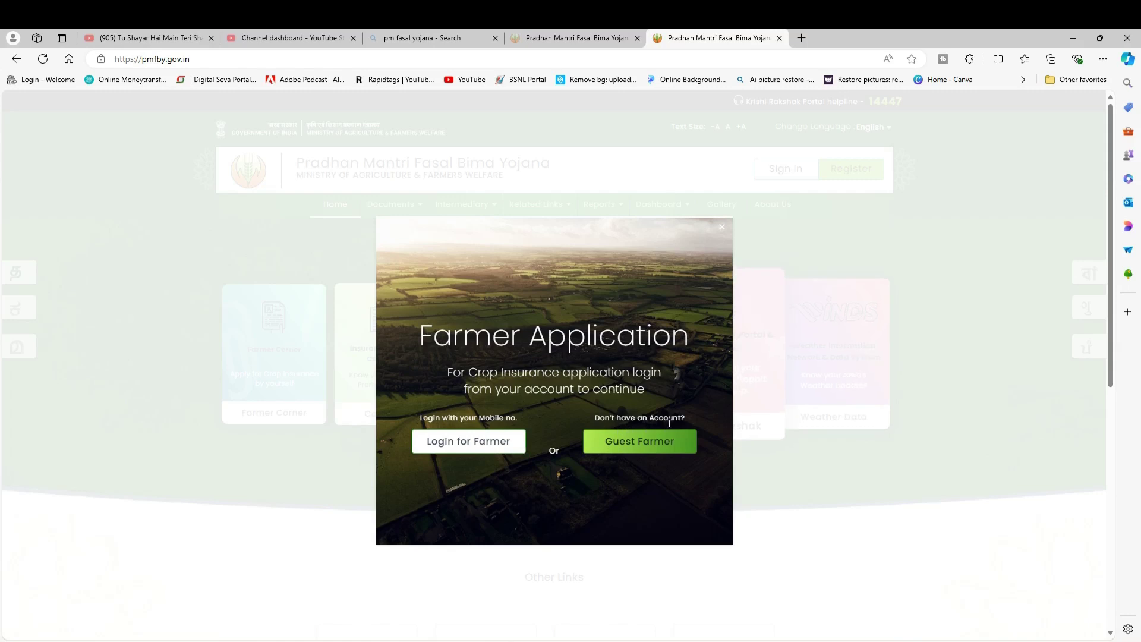
click(640, 457)
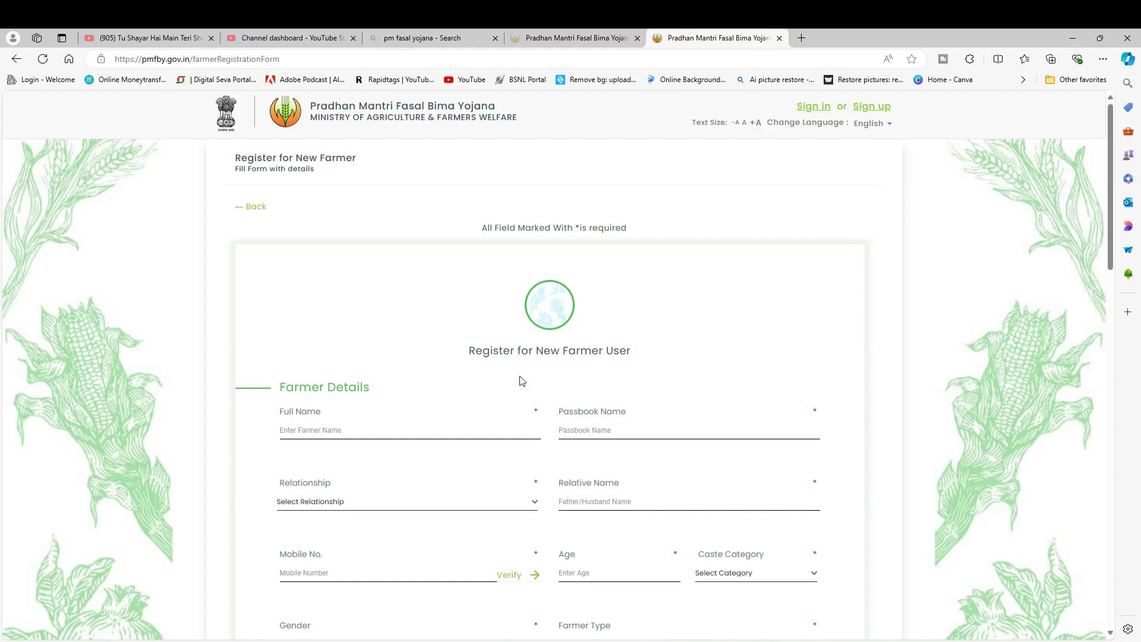
drag(277, 389, 404, 393)
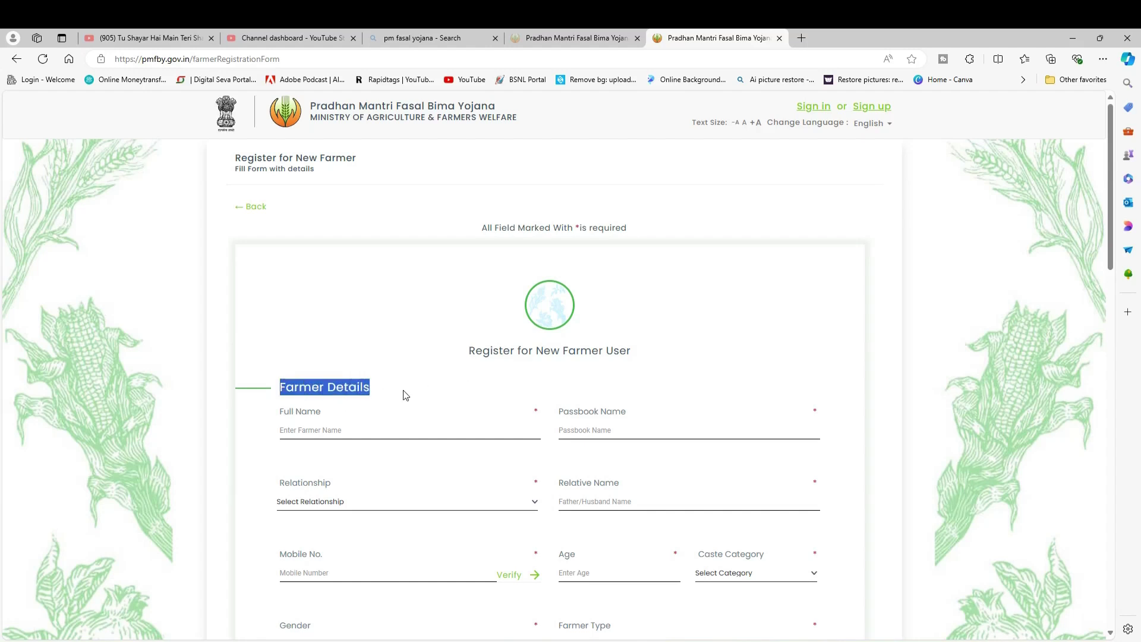
click(301, 427)
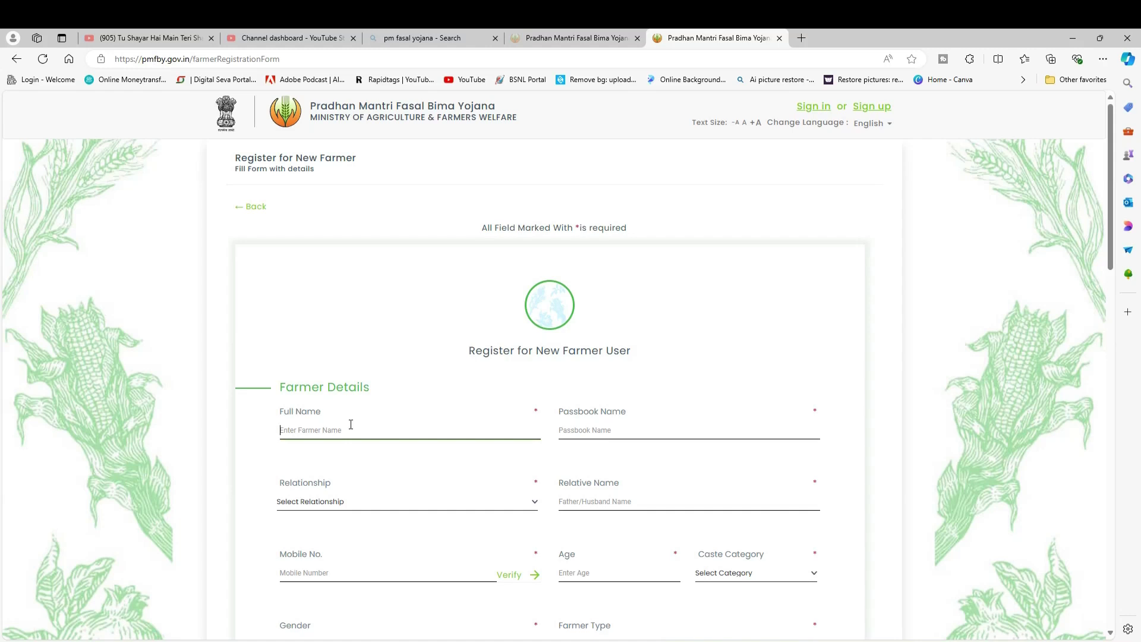
click(596, 431)
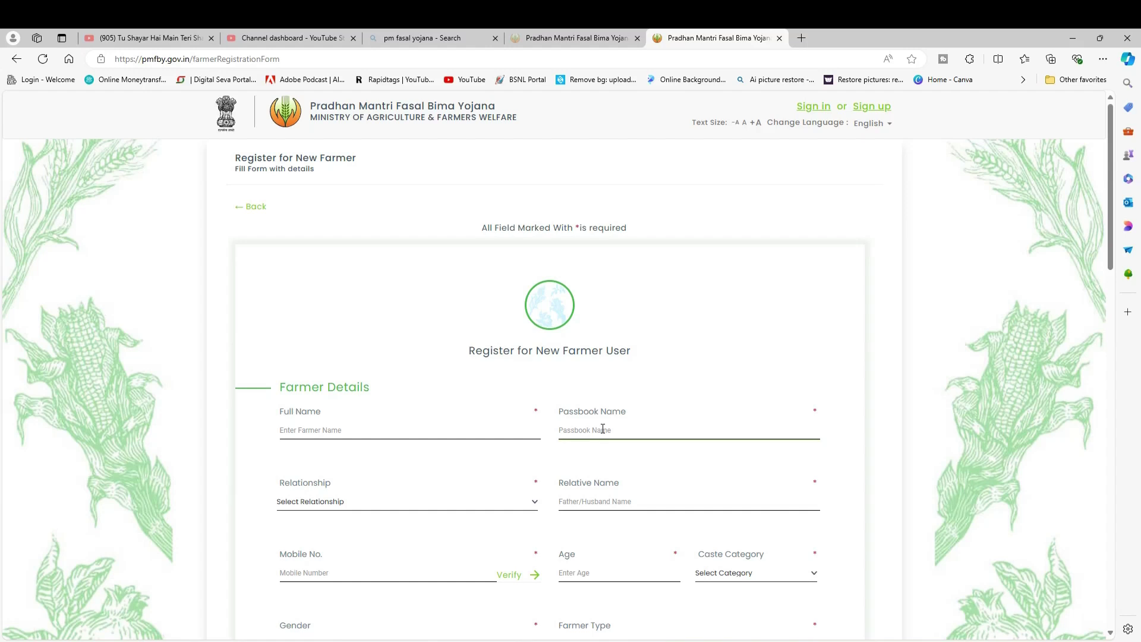
Step: Set the farmer's relationship to C/O and go to the relative name field
drag(279, 487, 328, 491)
click(364, 505)
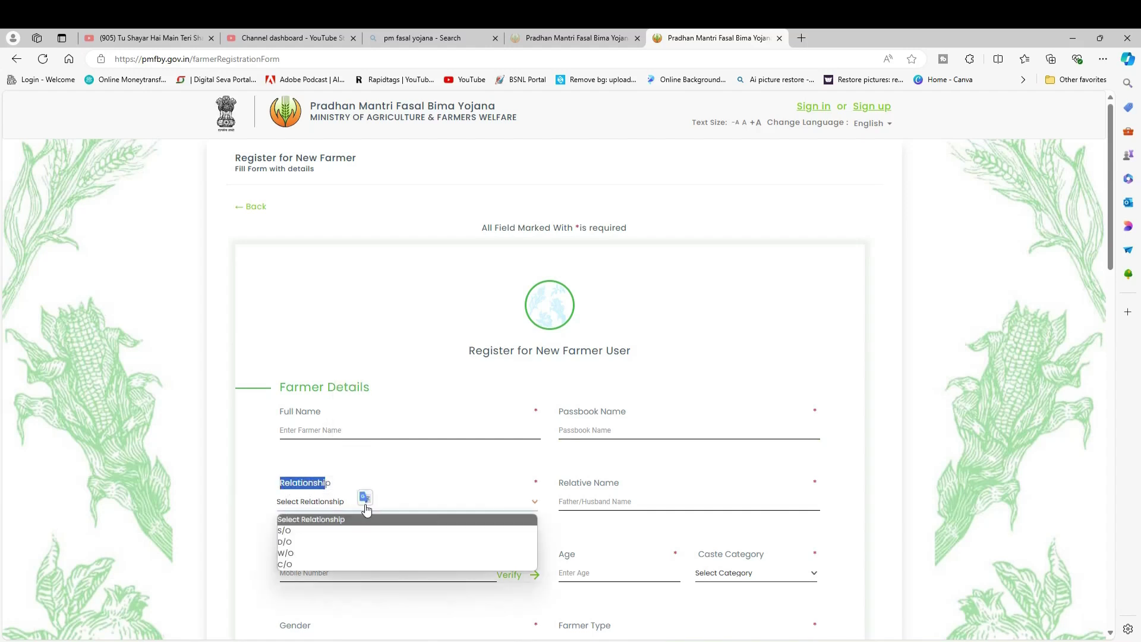
click(335, 564)
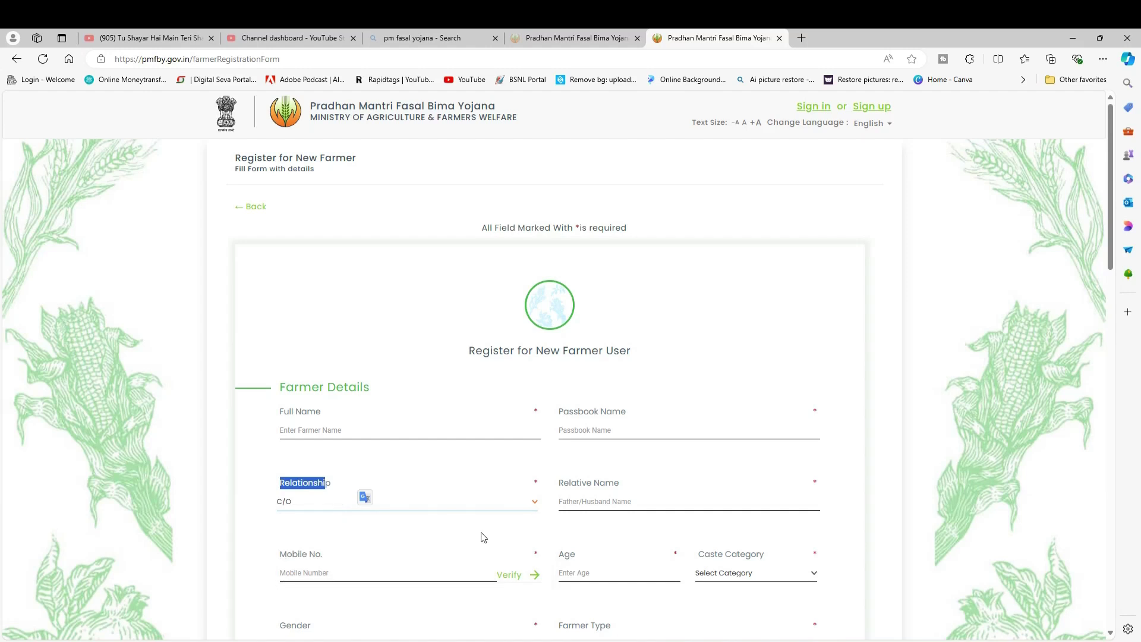
click(571, 496)
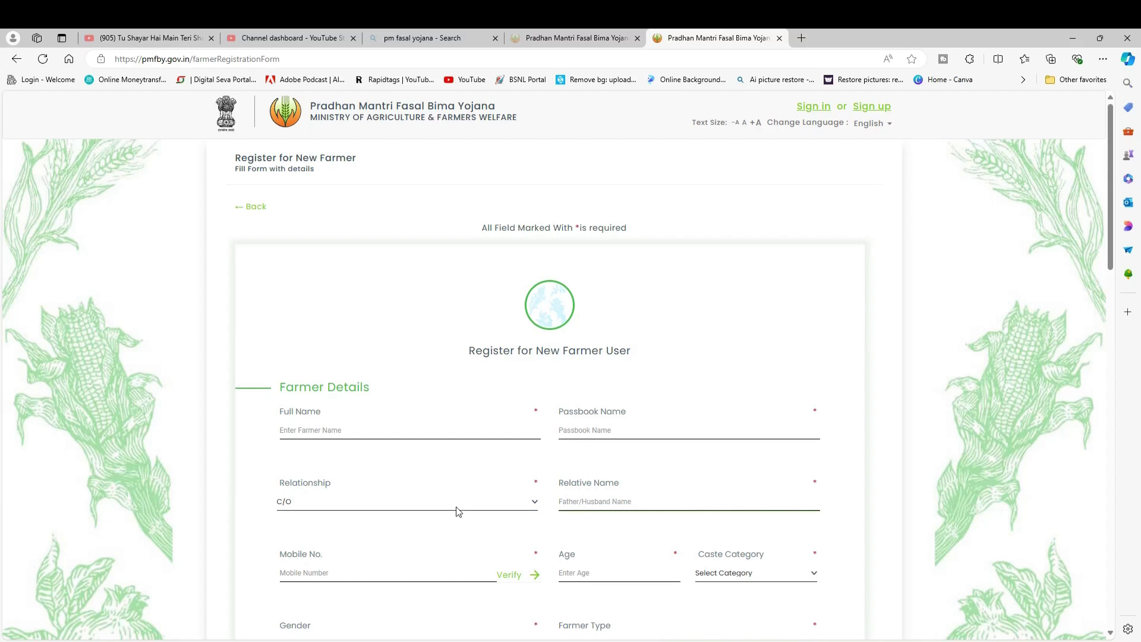
Step: Set the farmer's caste category to SC, leaving the mobile number and age blank
scroll(540, 533, down, 1)
click(342, 522)
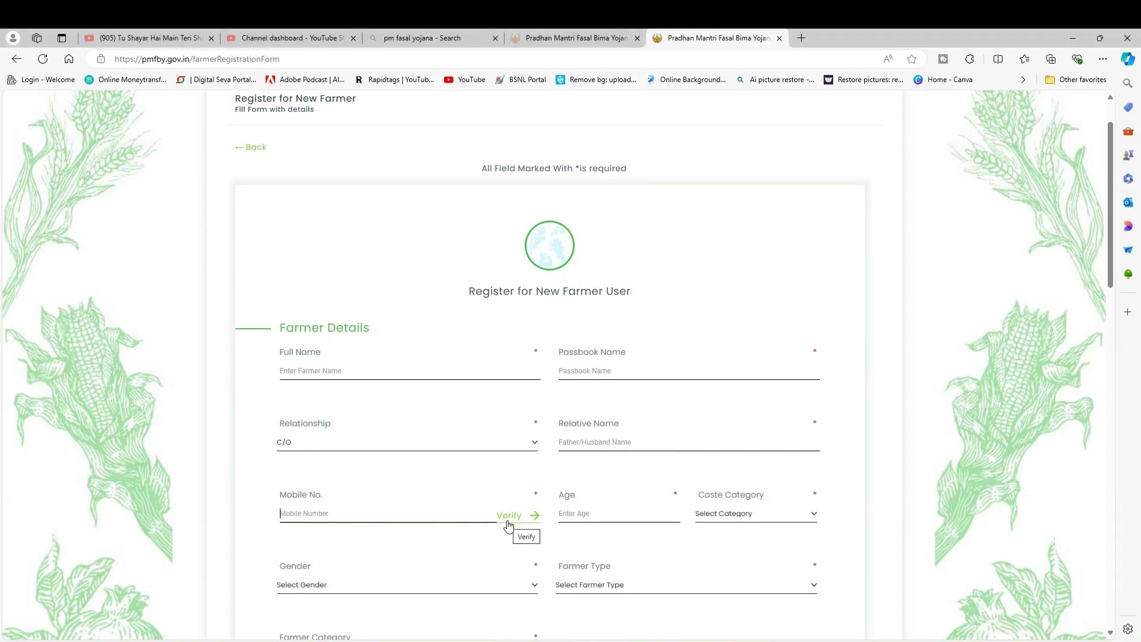
click(578, 516)
click(748, 517)
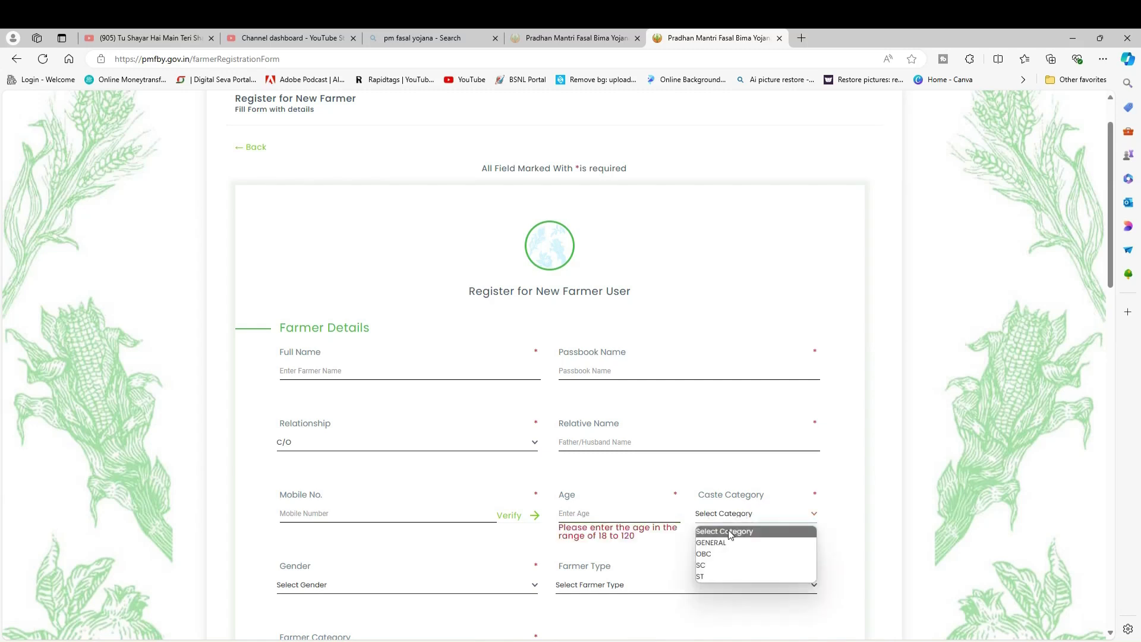
click(706, 565)
Step: Set the farmer's gender to Male in the farmer details
scroll(318, 591, down, 5)
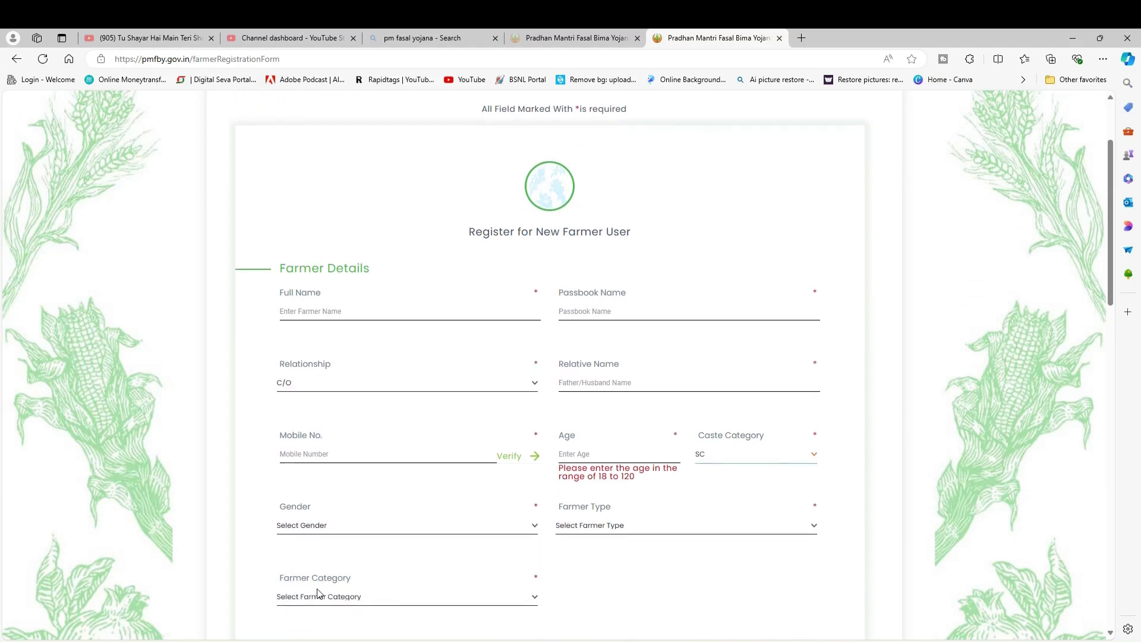
scroll(313, 419, down, 3)
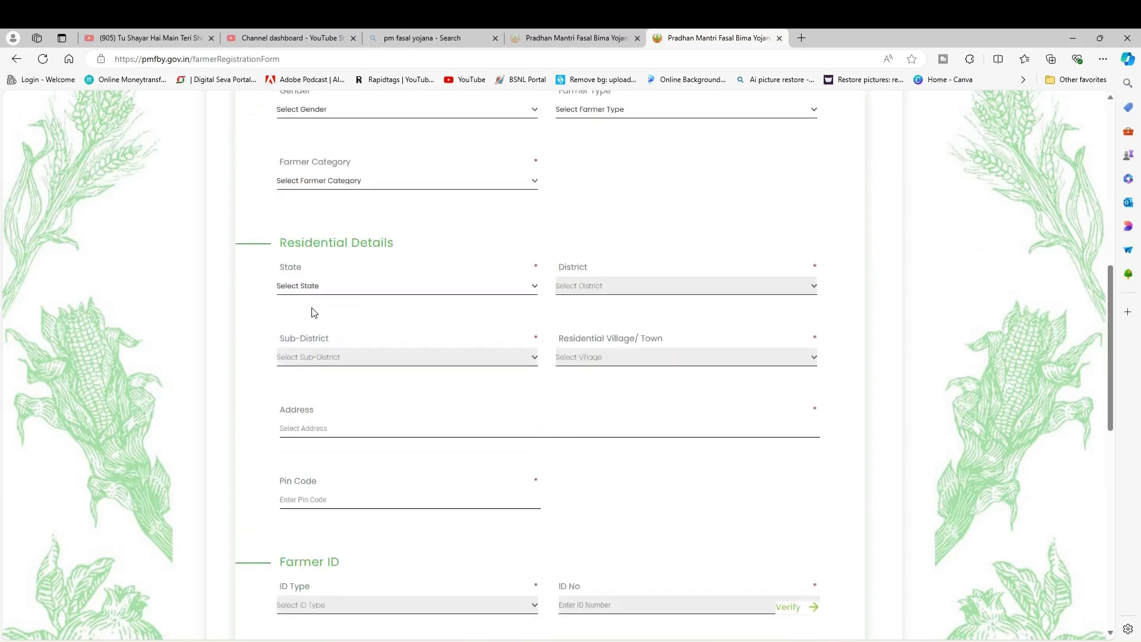
scroll(315, 307, up, 1)
click(320, 171)
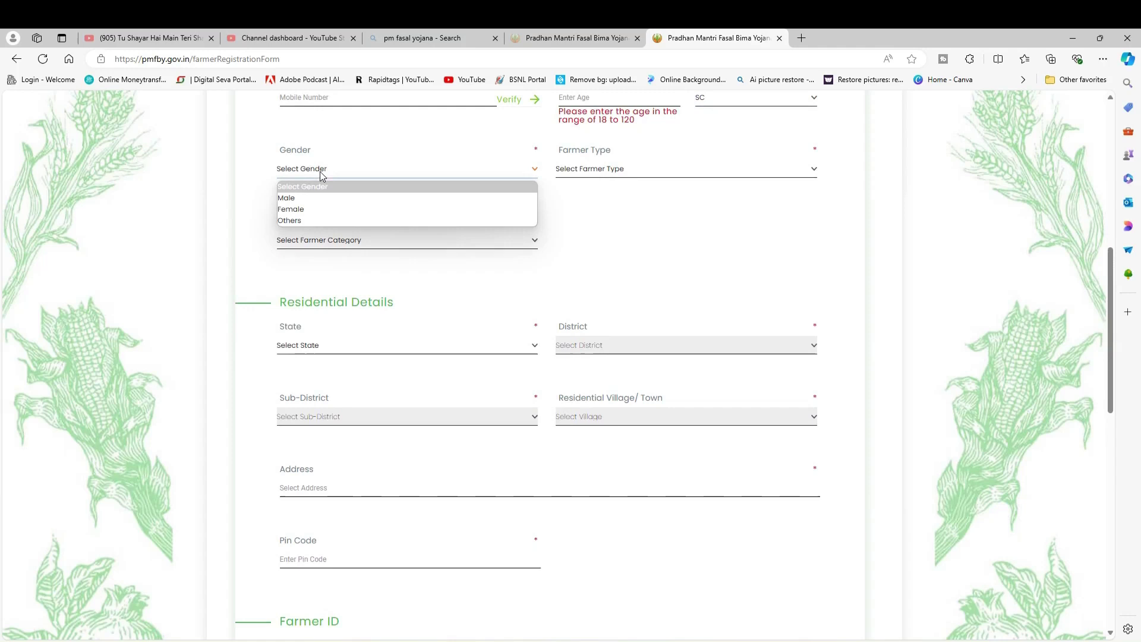
click(312, 201)
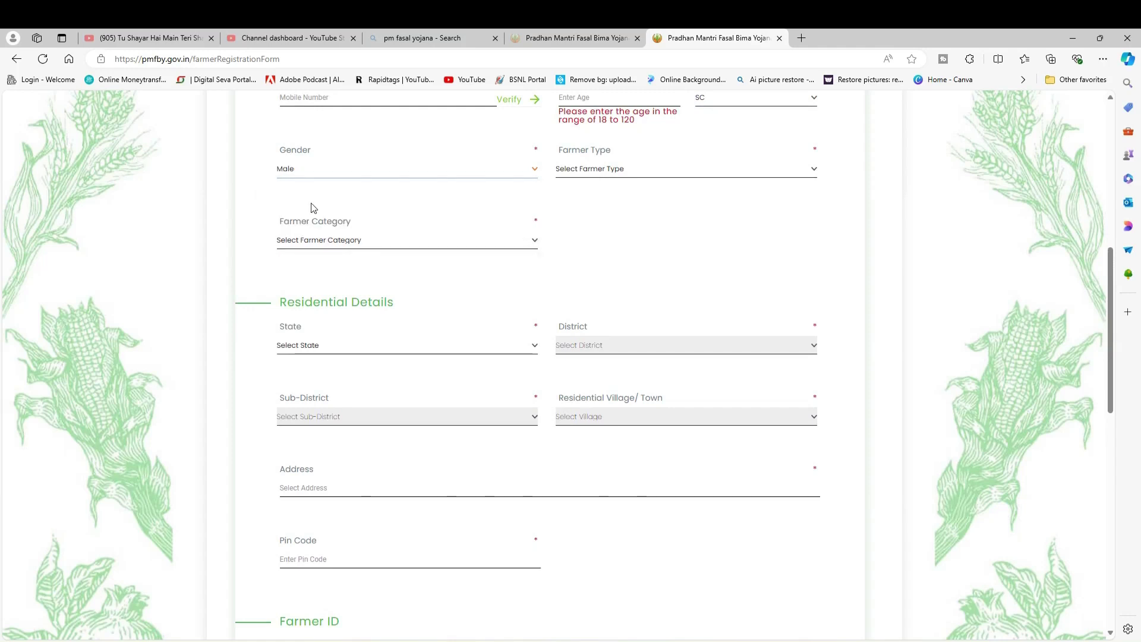
Step: Set the farmer type to Small and the farmer category to Owner
click(610, 171)
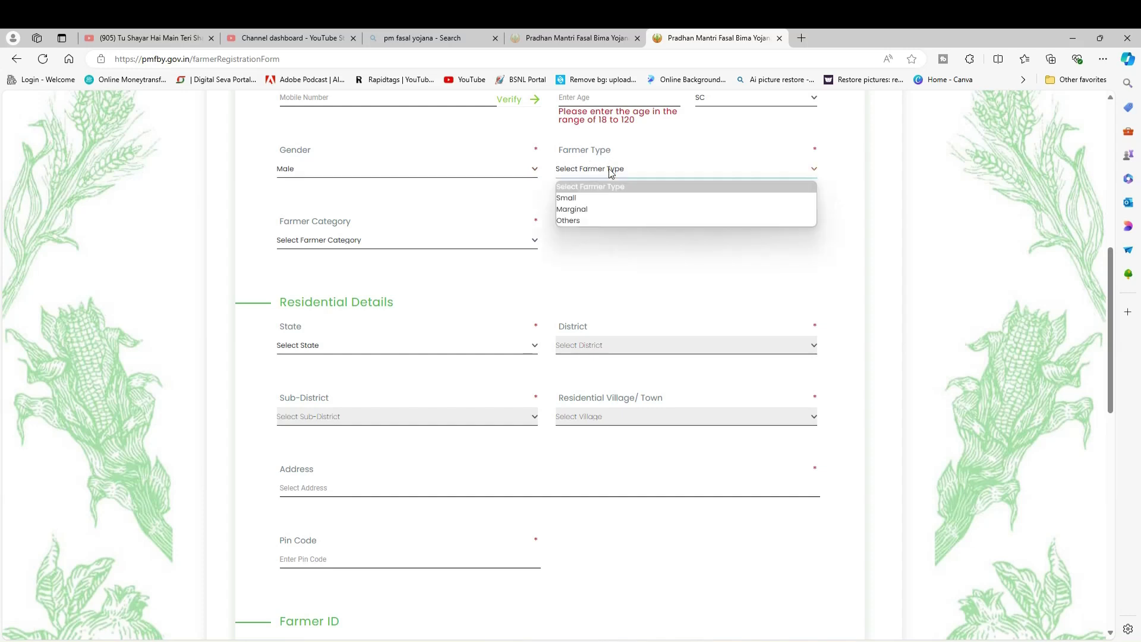
click(573, 198)
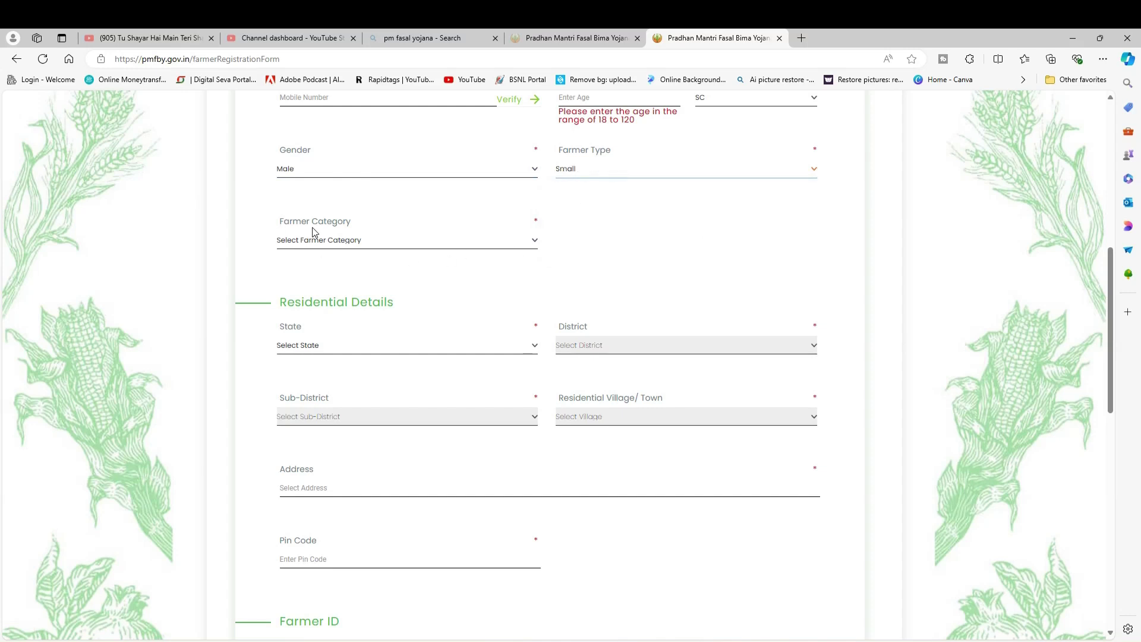
click(345, 240)
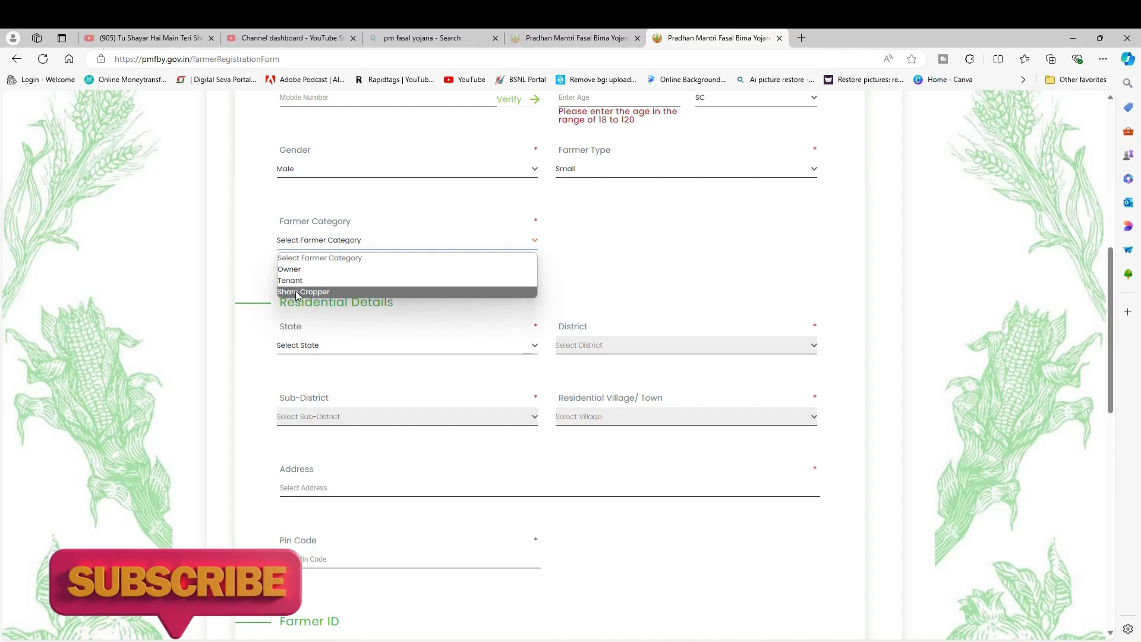
click(294, 271)
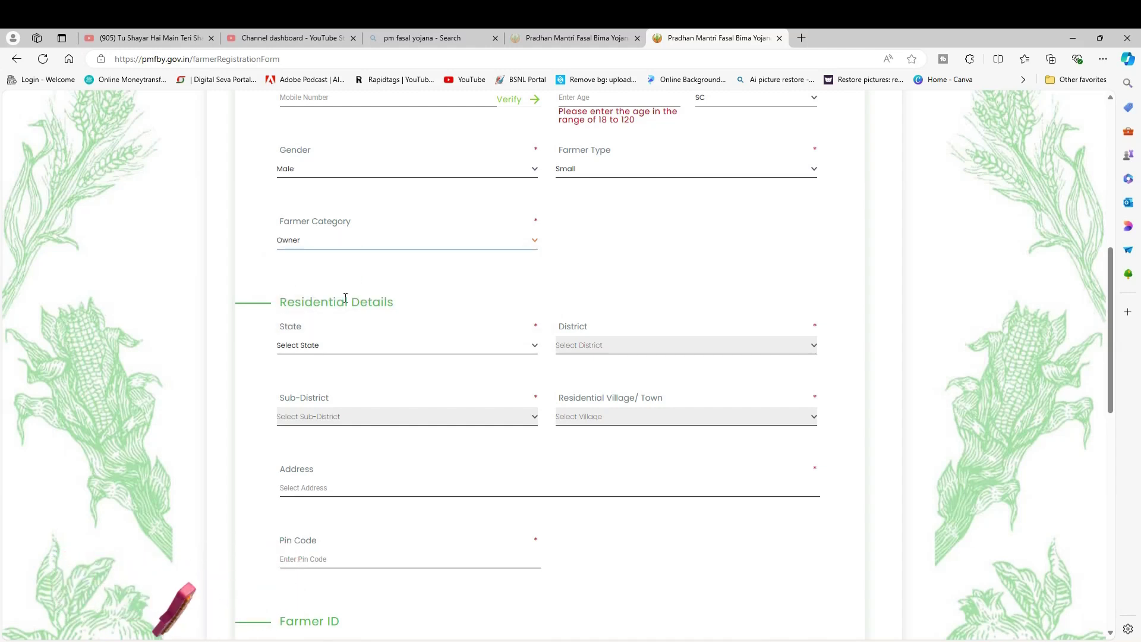
Step: Select WEST BENGAL as the state in the residential details
drag(275, 312, 394, 308)
click(320, 341)
click(320, 342)
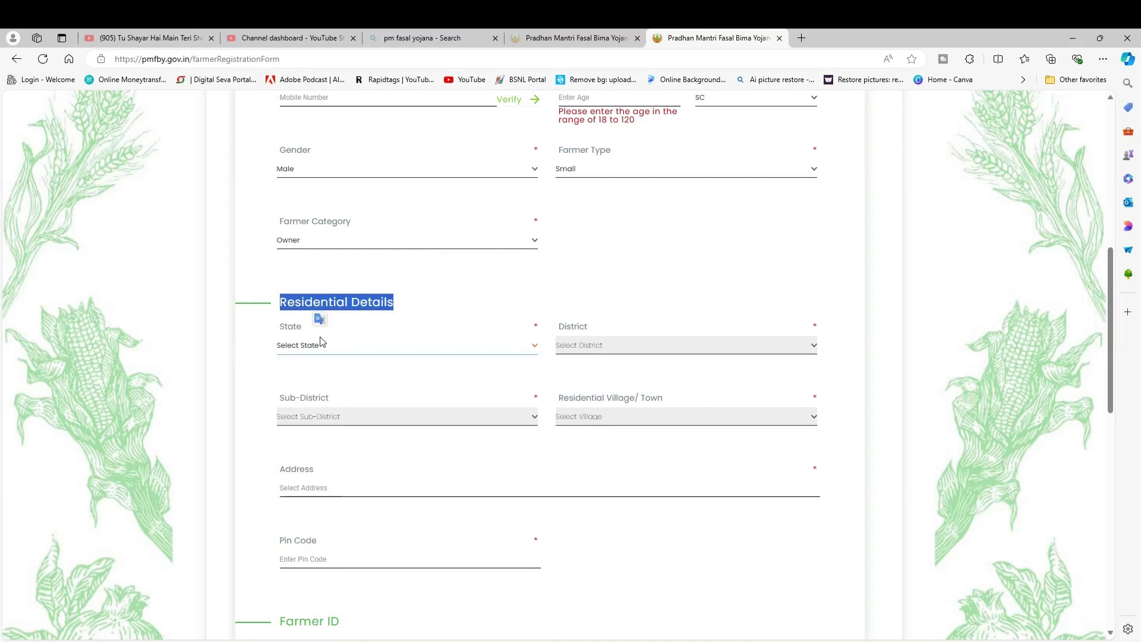
click(322, 344)
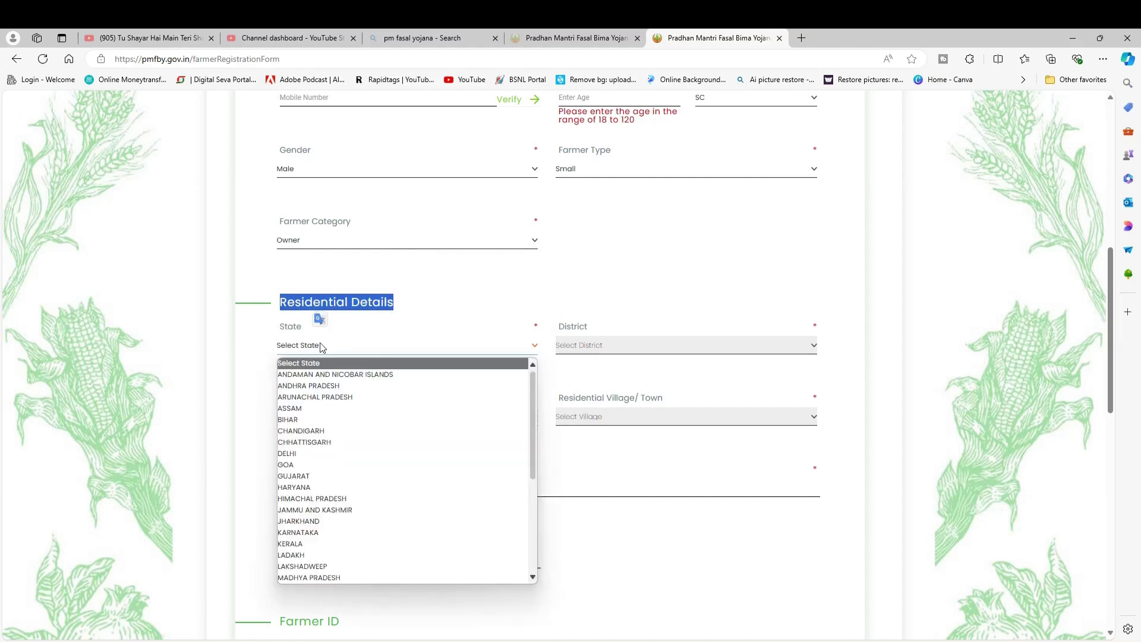
scroll(320, 318, down, 3)
click(323, 168)
scroll(349, 300, down, 6)
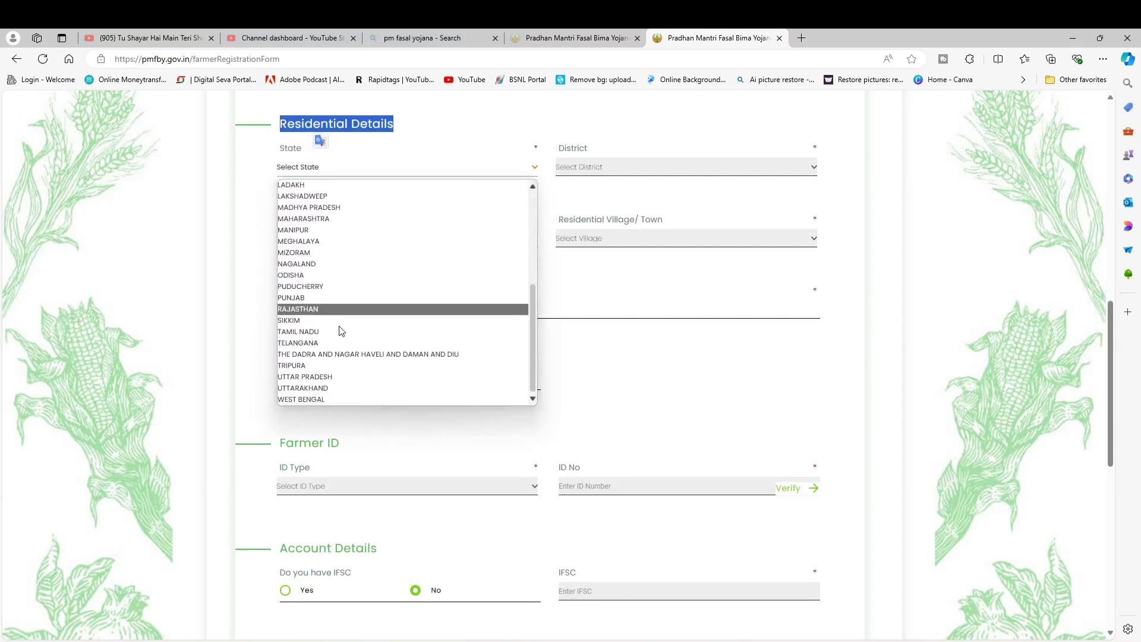
click(322, 398)
Step: Set the residential district to Dinajpur Dakshin and the sub-district to Gangarampur
click(582, 169)
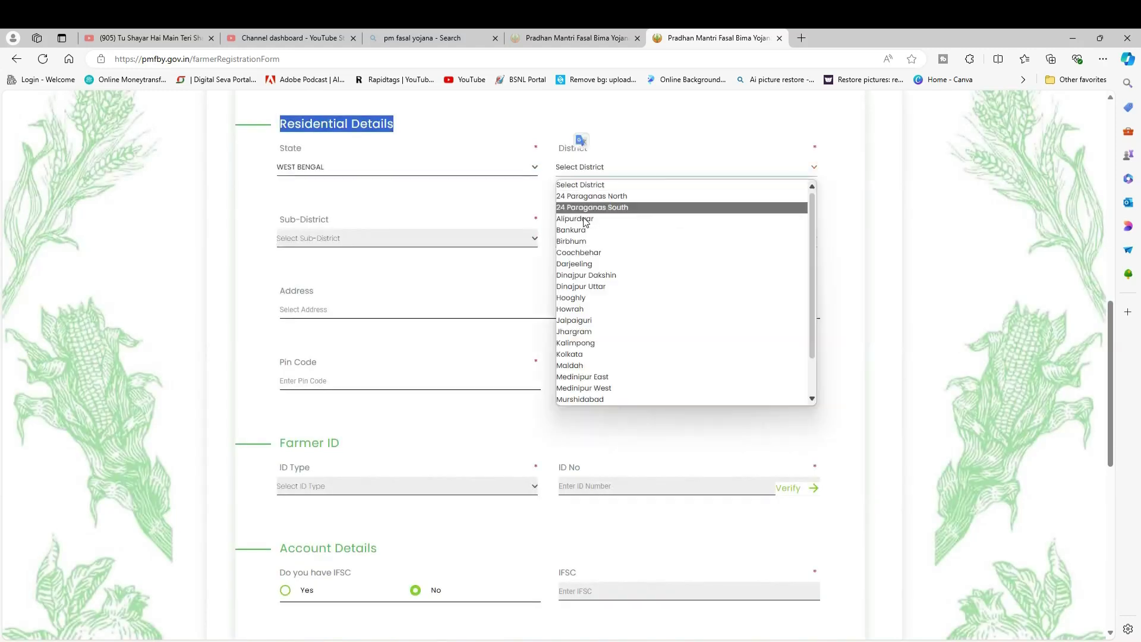
click(584, 274)
click(336, 241)
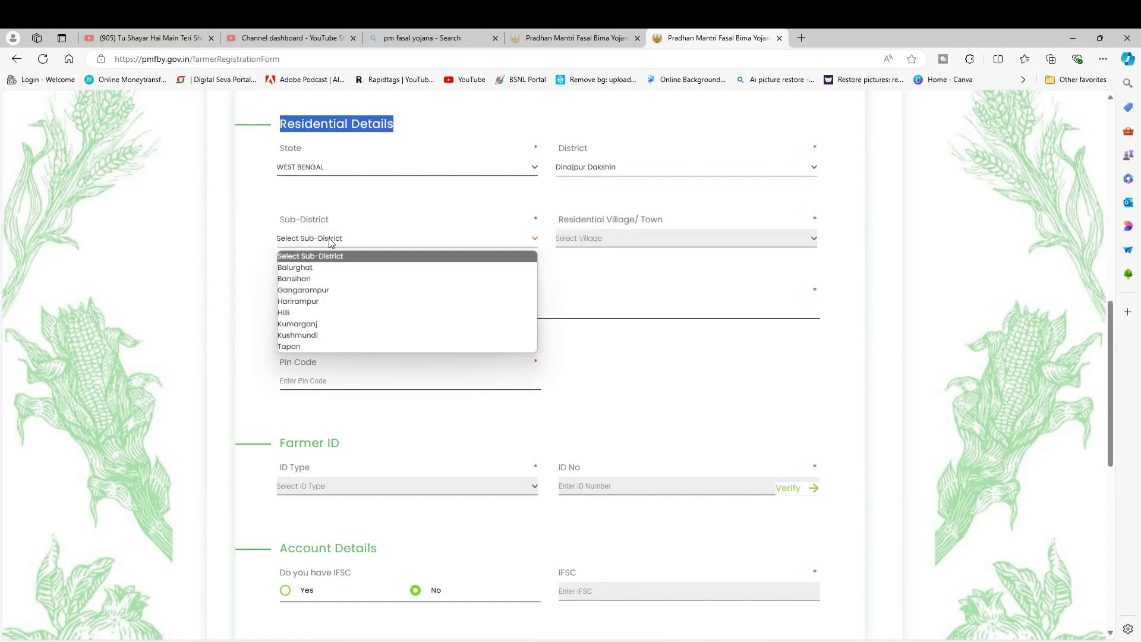
click(324, 291)
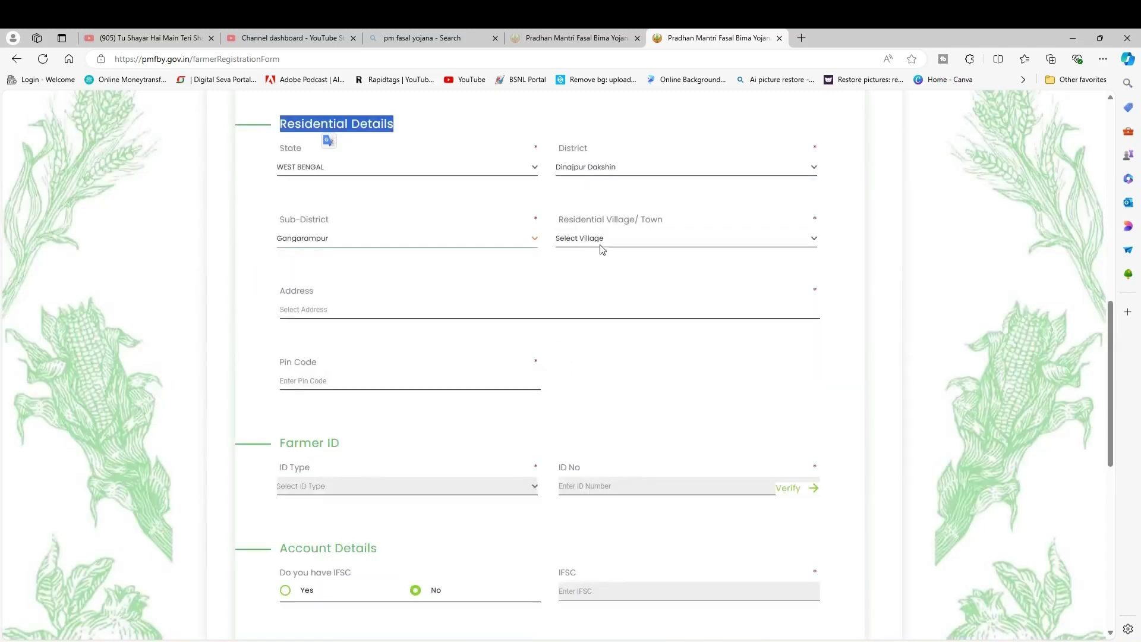
Step: Select Jahangirpur as the residential village or town
click(600, 243)
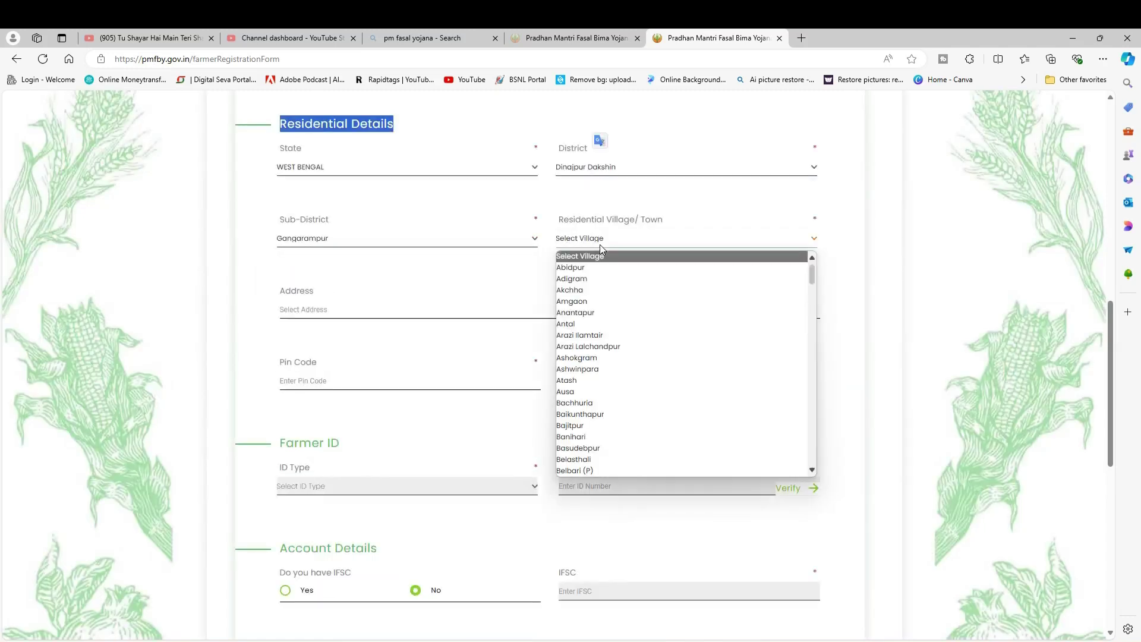
key(j)
key(Return)
click(294, 307)
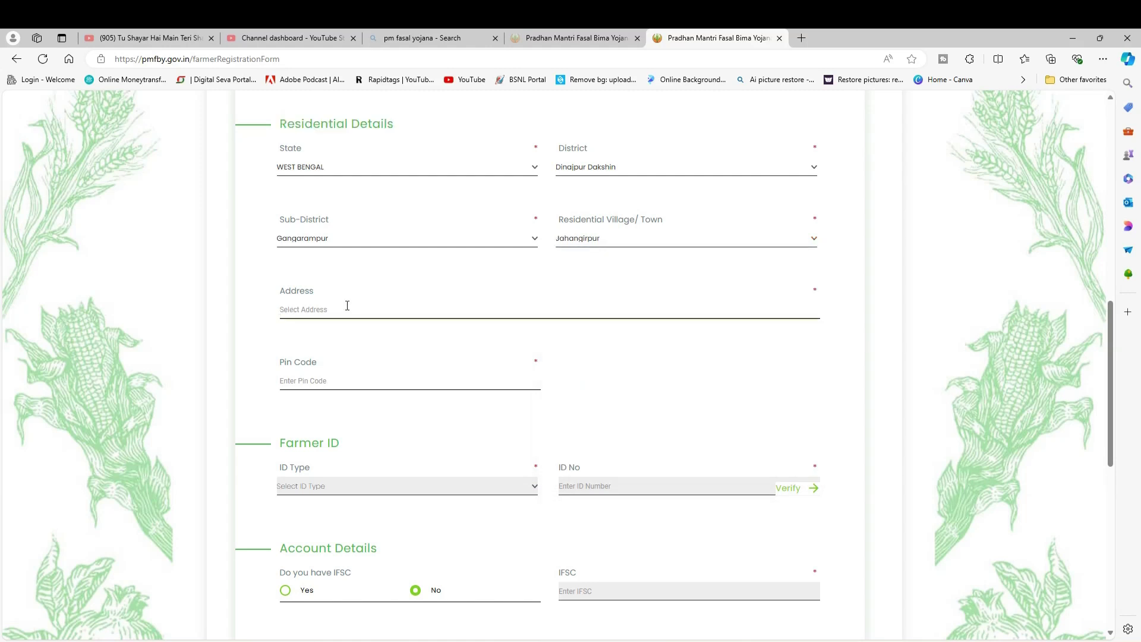
click(305, 380)
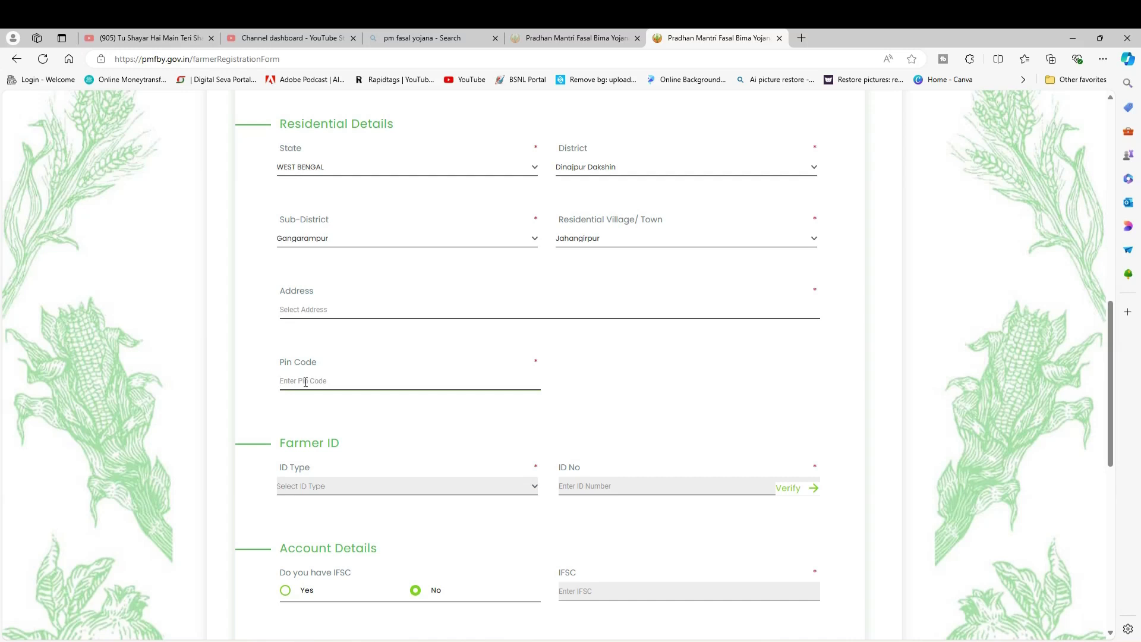
scroll(305, 381, down, 2)
drag(282, 323, 331, 327)
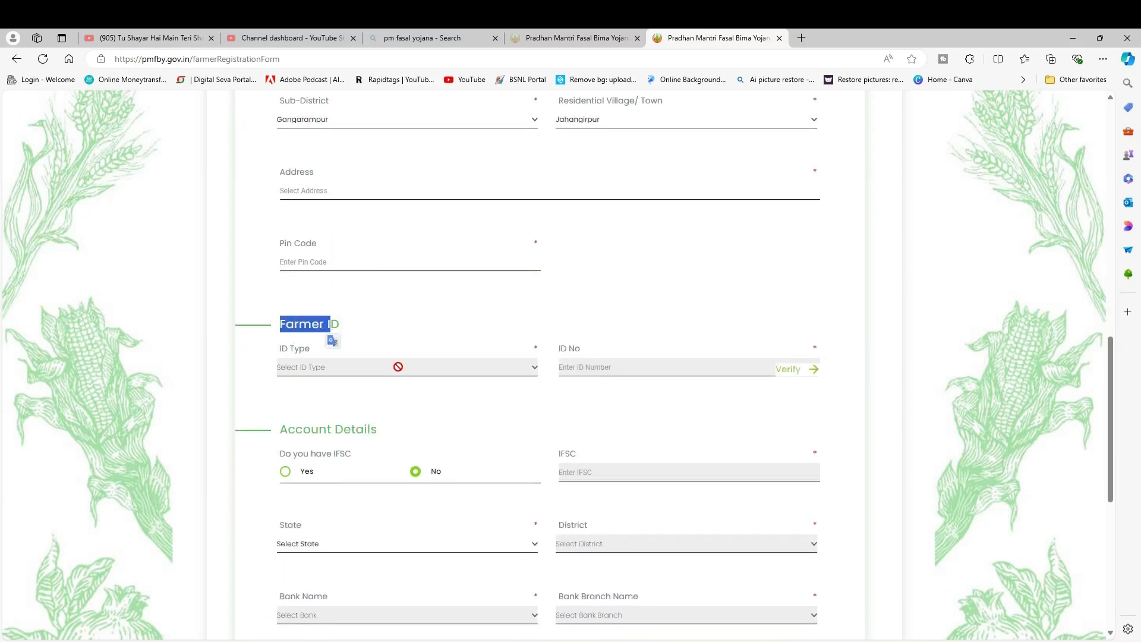
click(404, 393)
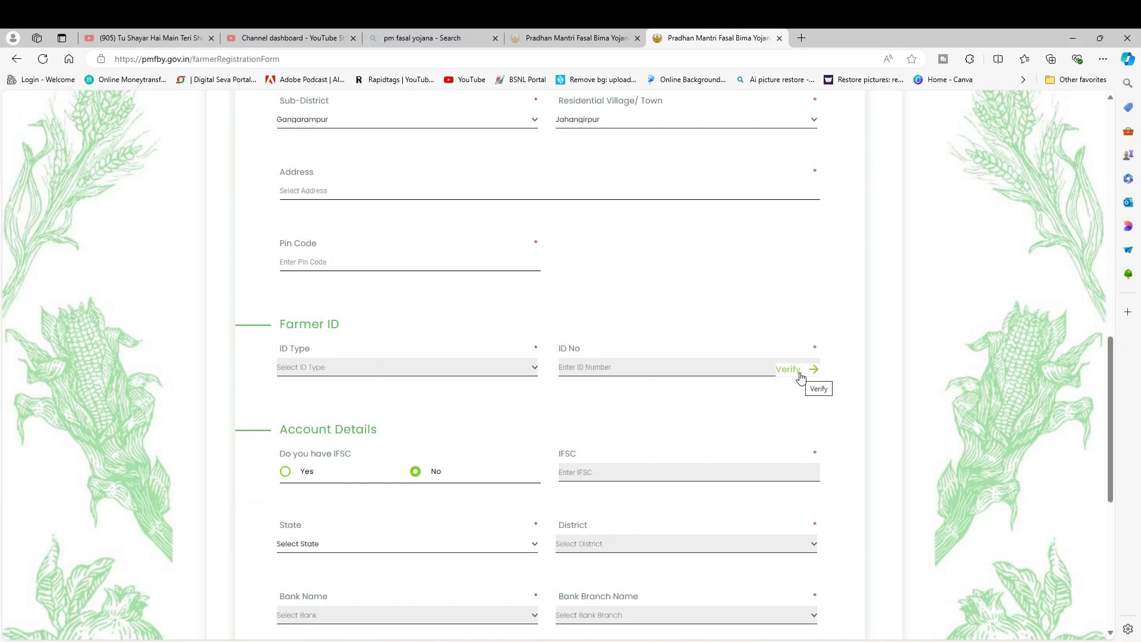
Step: Answer Yes to having an IFSC in the account details and go to the savings bank account number fields
scroll(445, 442, down, 2)
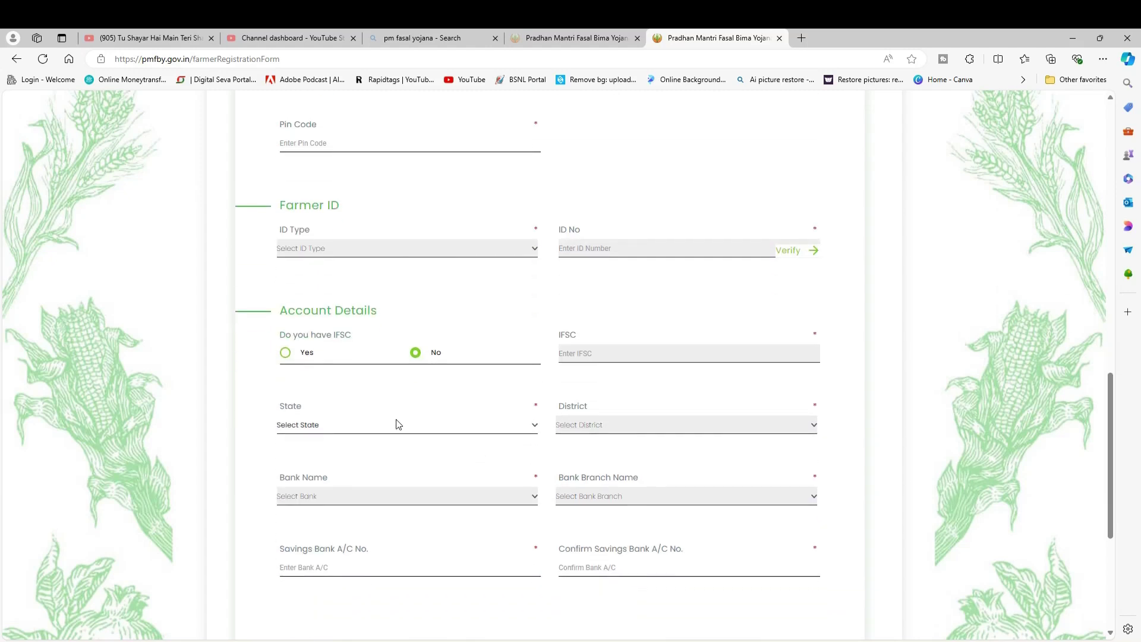
drag(293, 313, 371, 310)
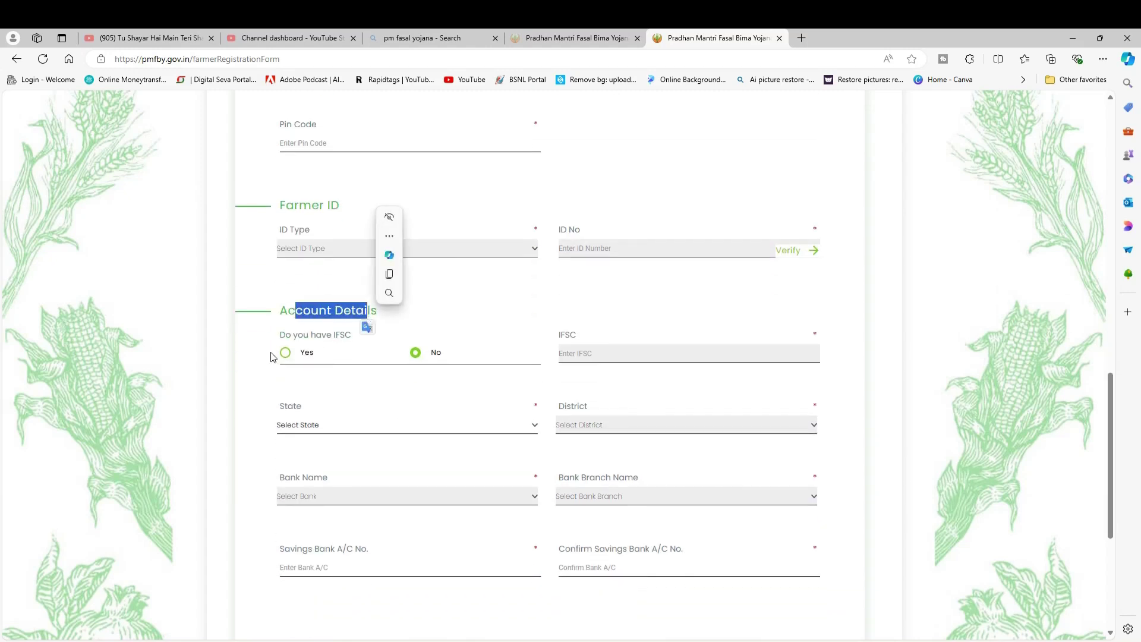
click(364, 321)
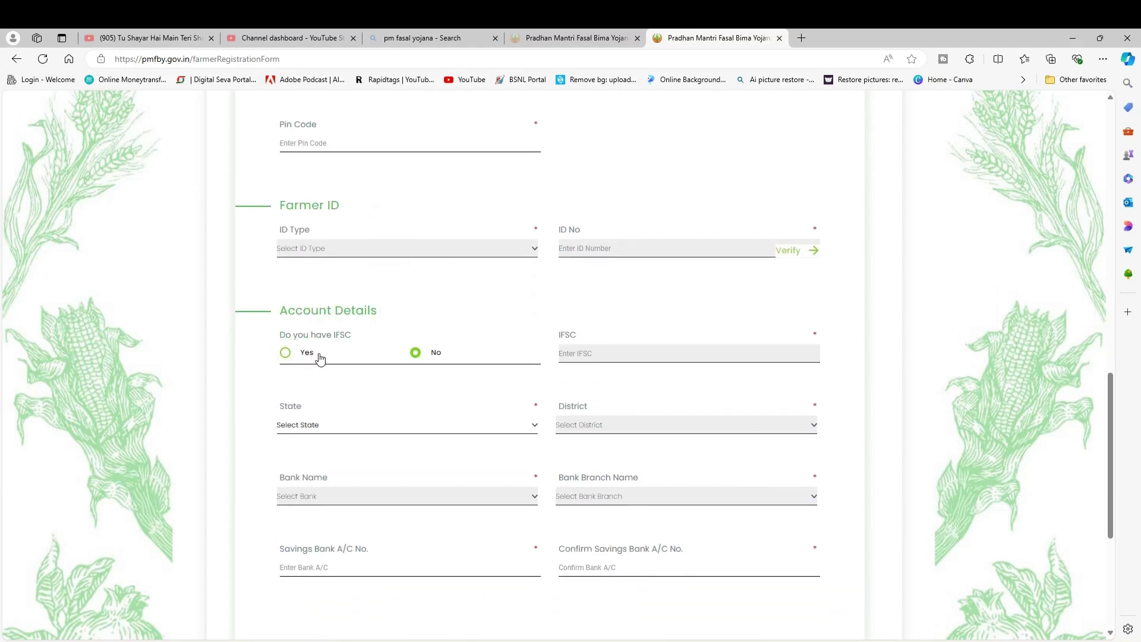
click(348, 350)
click(603, 360)
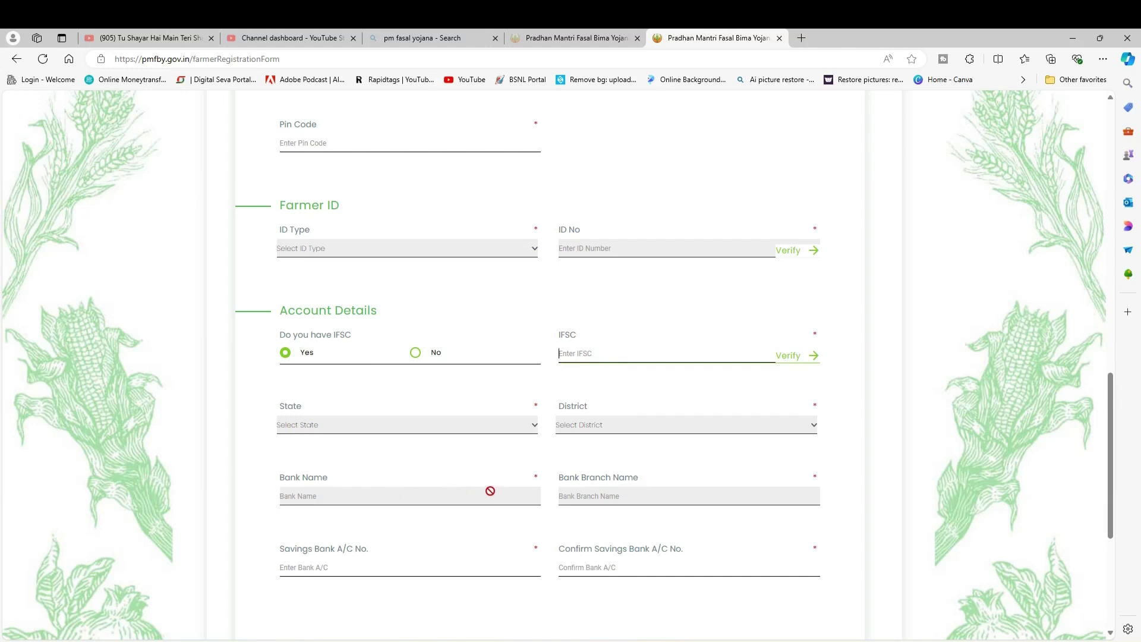
scroll(519, 528, down, 2)
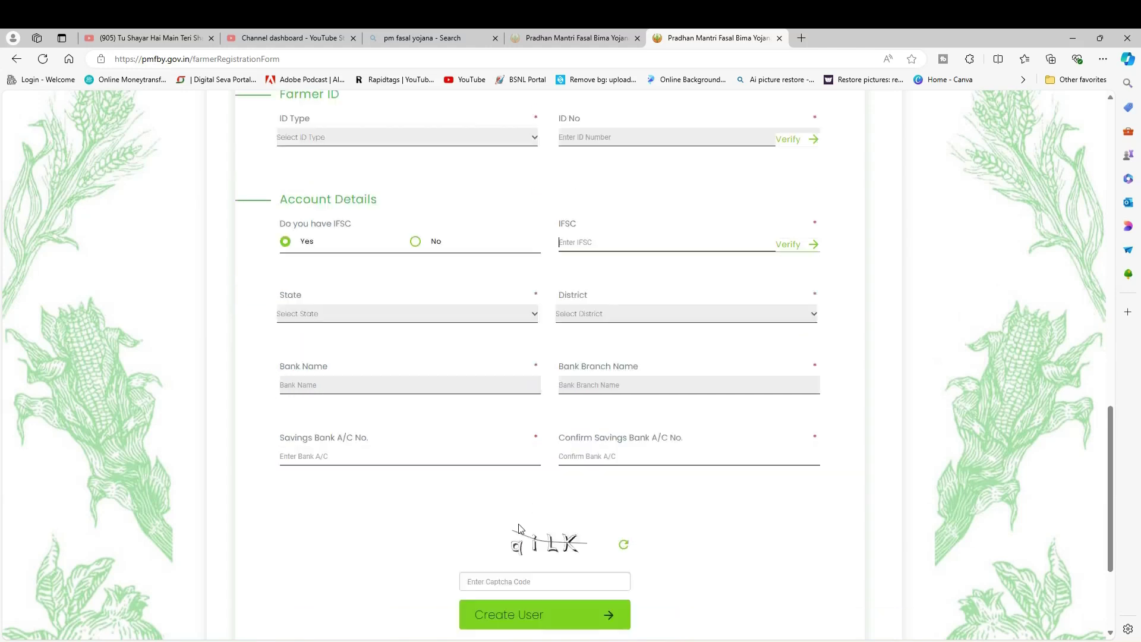
click(306, 448)
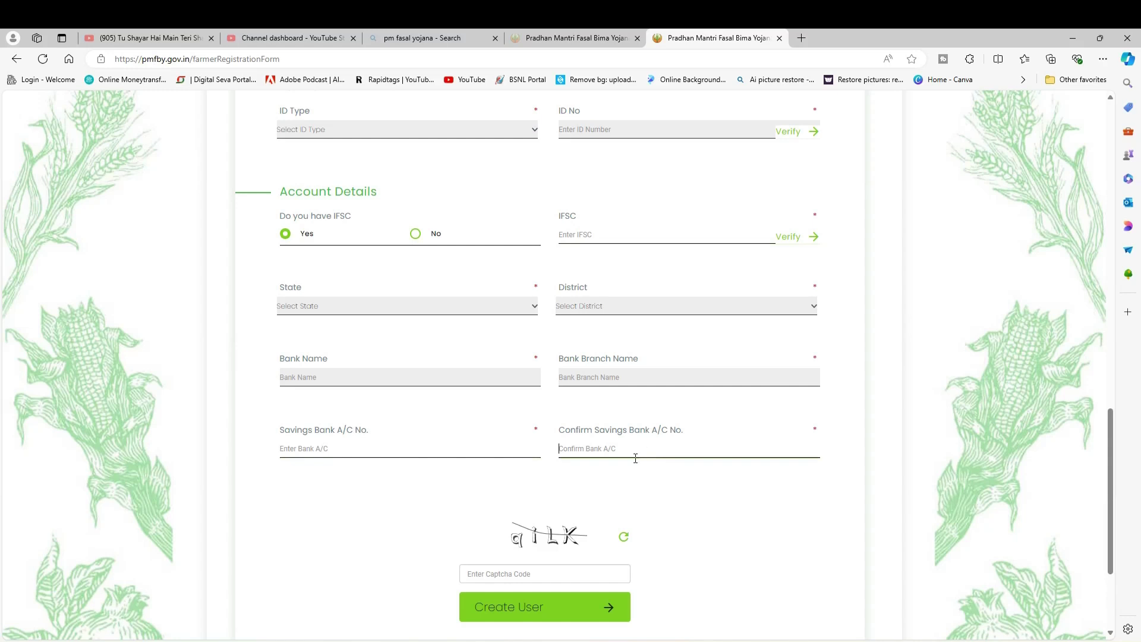
Step: Submit the completed farmer registration form to create the user
scroll(505, 571, down, 1)
scroll(505, 570, down, 1)
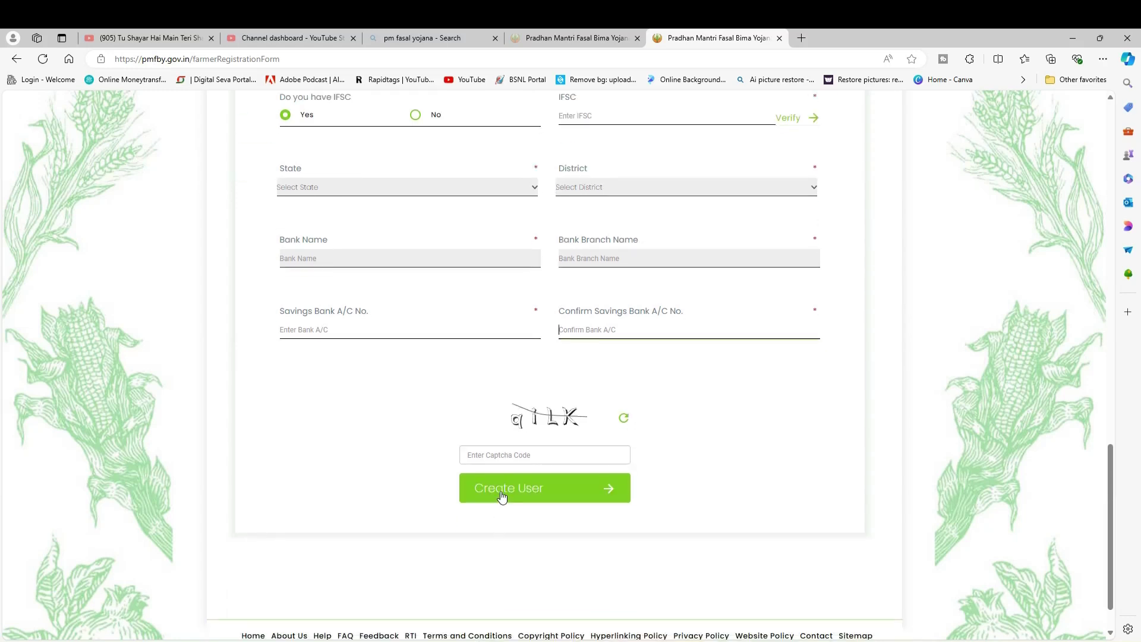
click(542, 493)
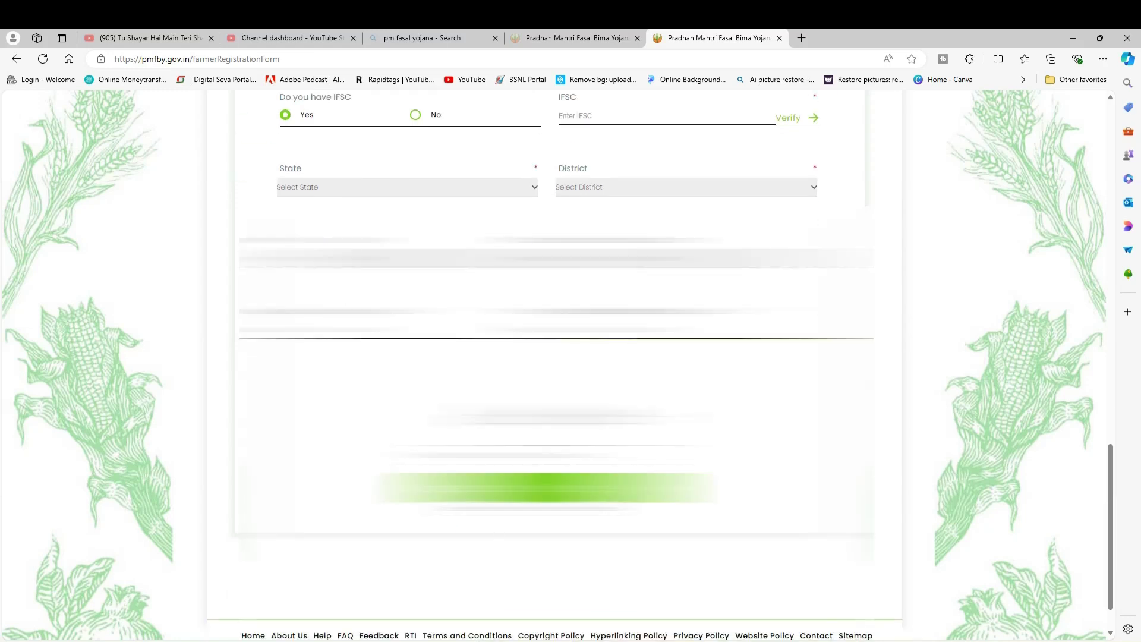
Step: Answer Yes to having a nominee in the application form and go through the nominee name and age fields
scroll(549, 357, down, 7)
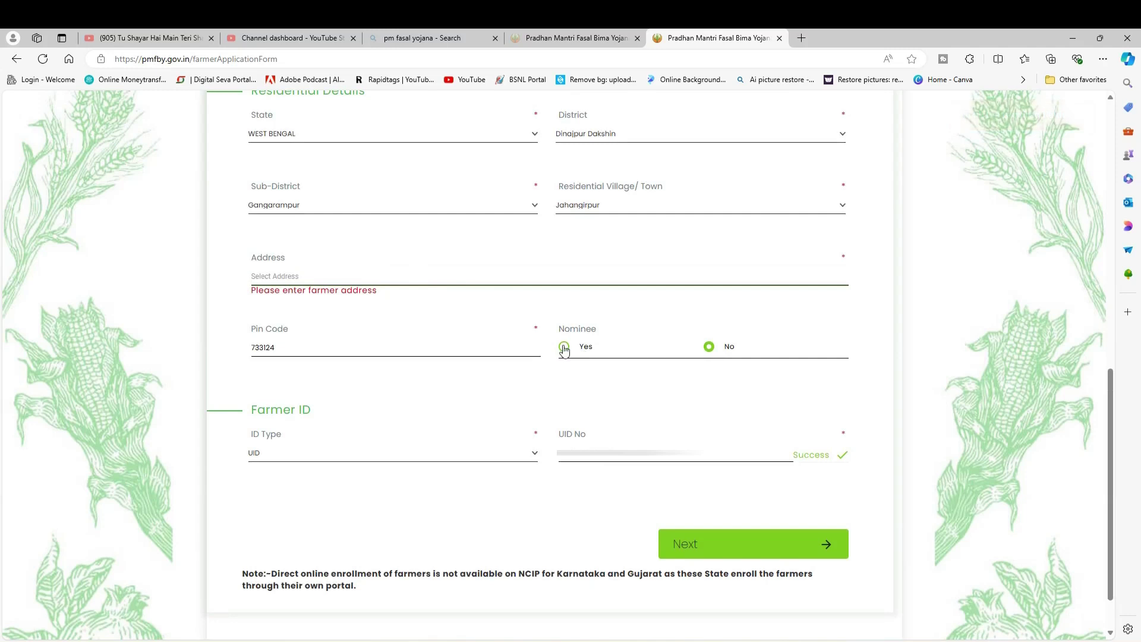
click(564, 349)
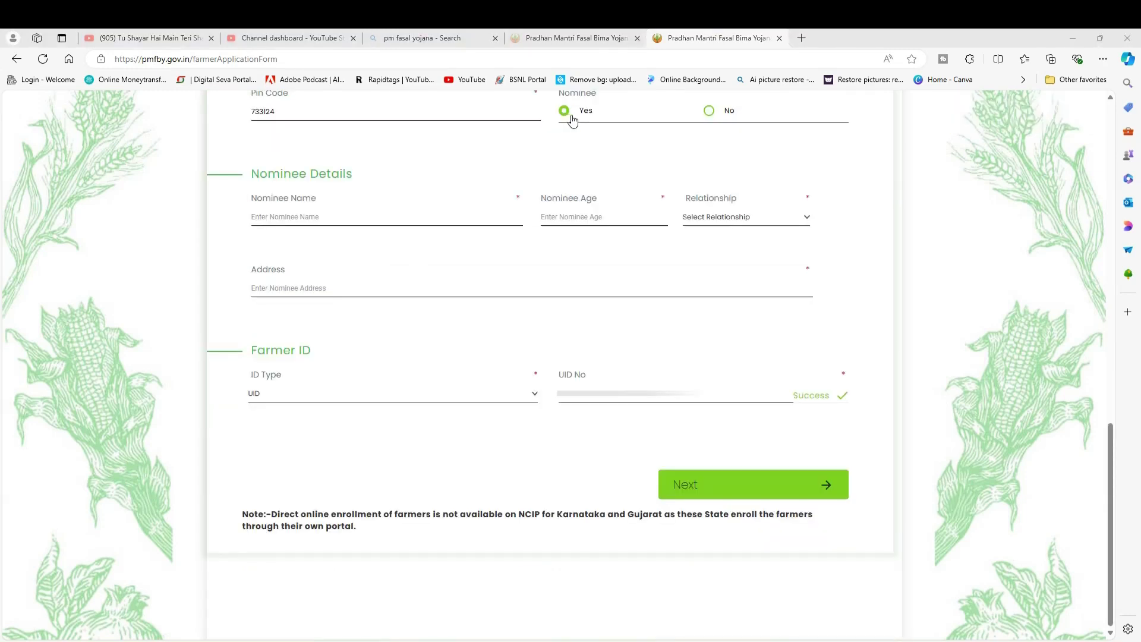
click(263, 215)
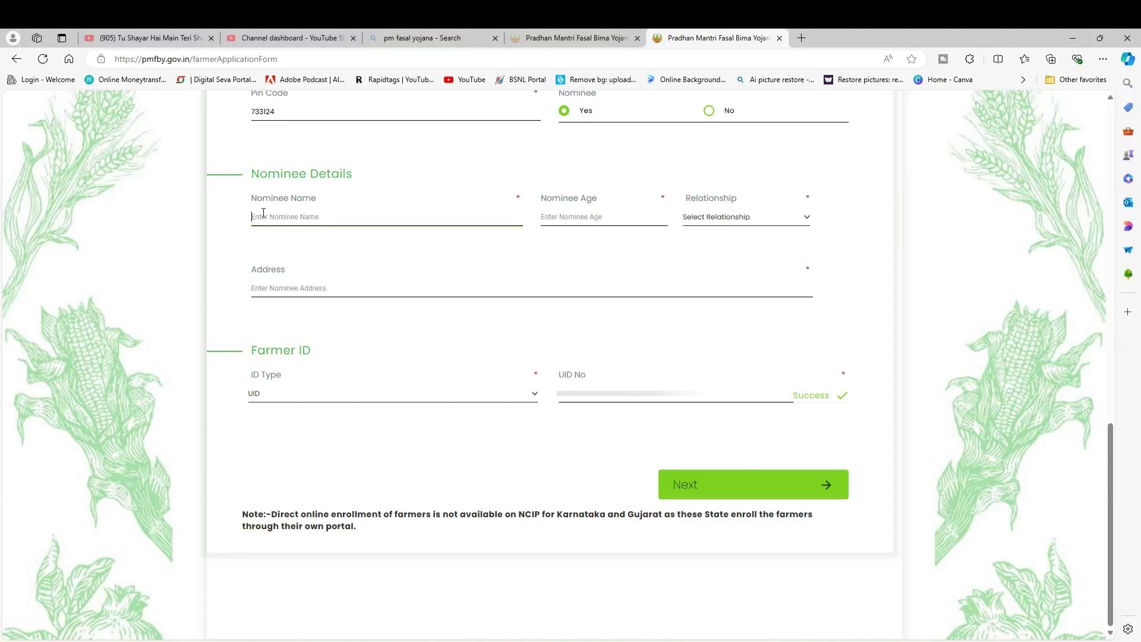
click(586, 219)
click(615, 253)
click(606, 254)
click(589, 219)
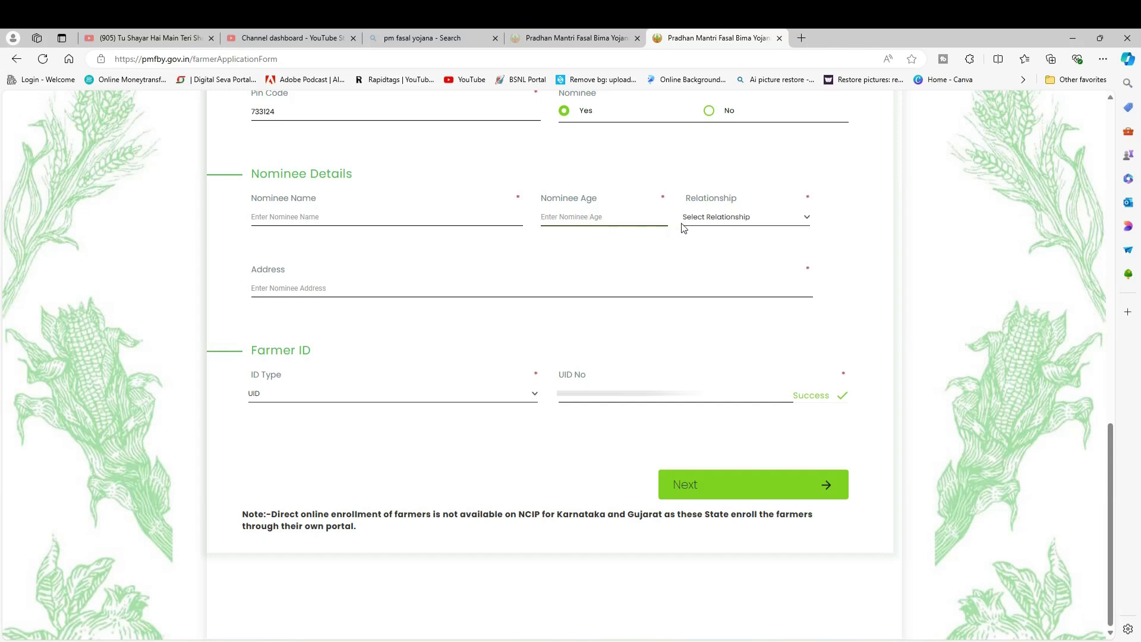
Step: Set the nominee's relationship to S/O, go through the nominee address and ID type fields, and continue to the bank details
click(701, 220)
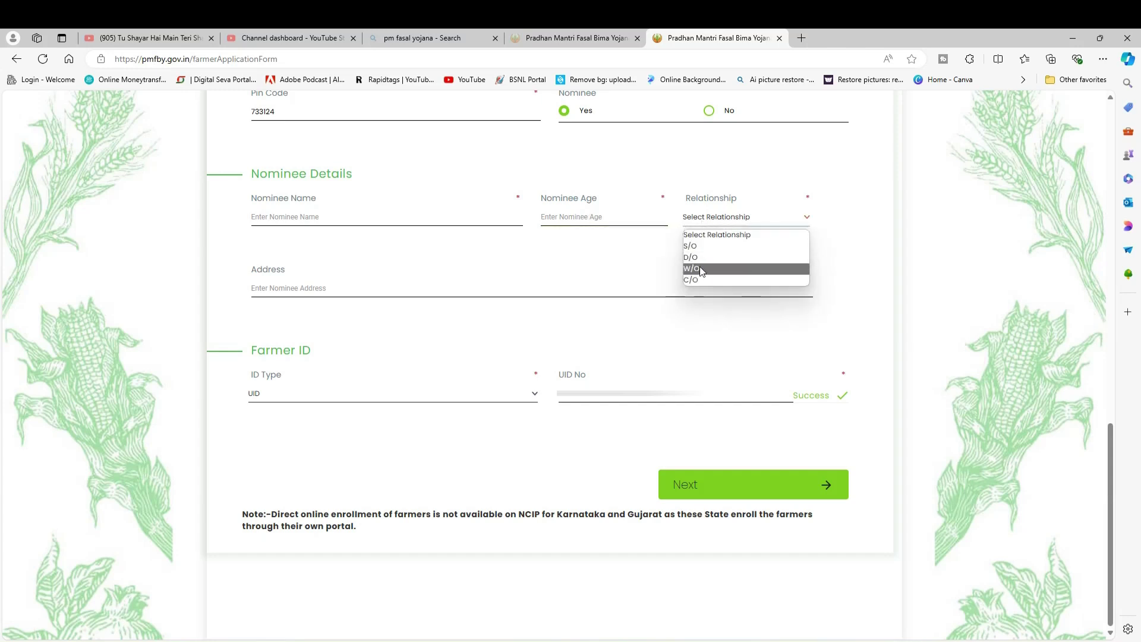
click(698, 247)
click(284, 285)
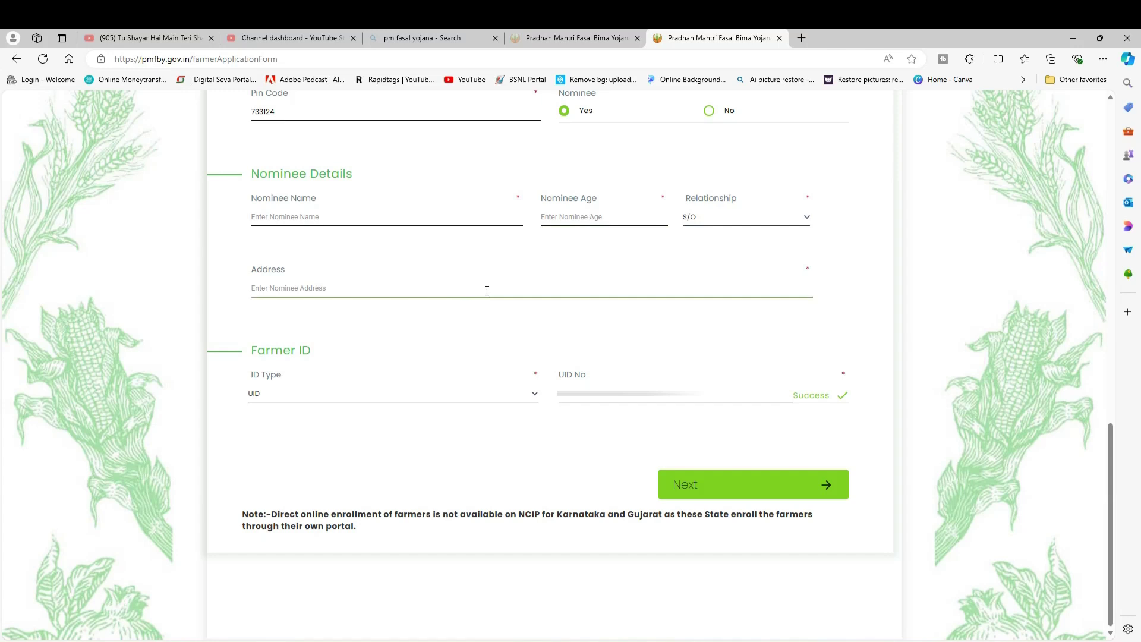
click(329, 399)
click(364, 327)
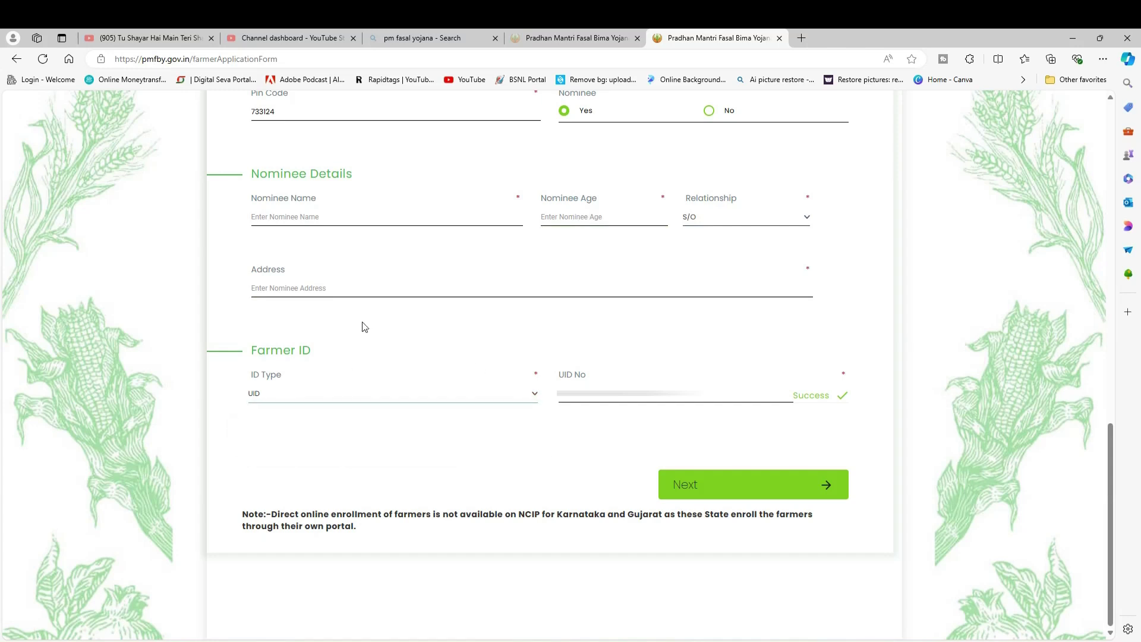
click(717, 495)
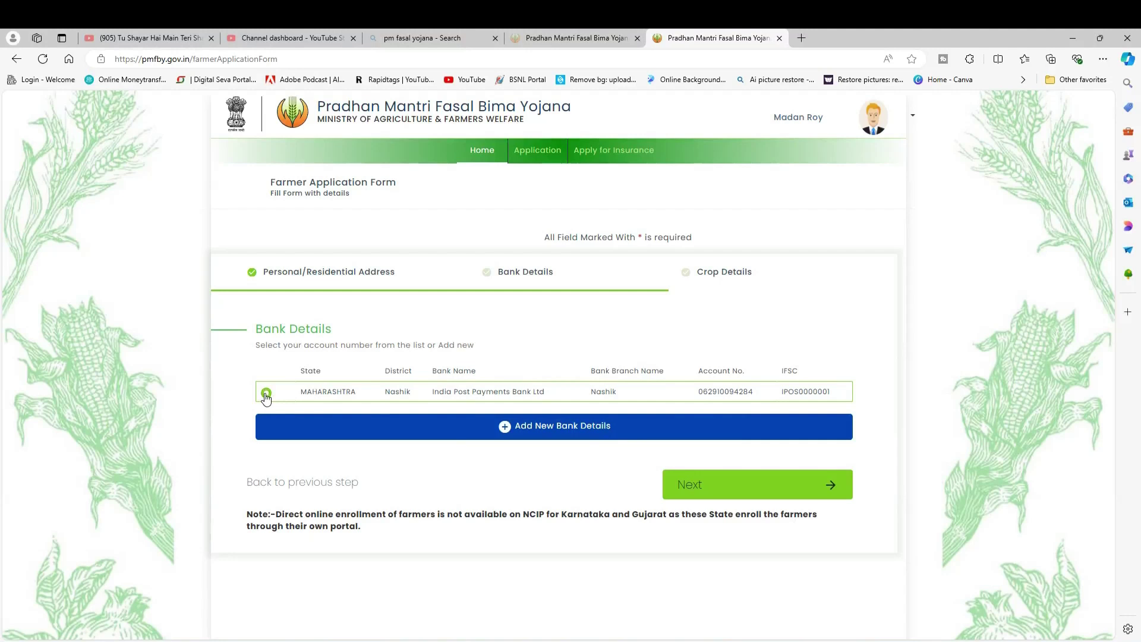
Step: Continue to the crop details with the India Post Payments Bank account selected and choose the insurance scheme
click(722, 492)
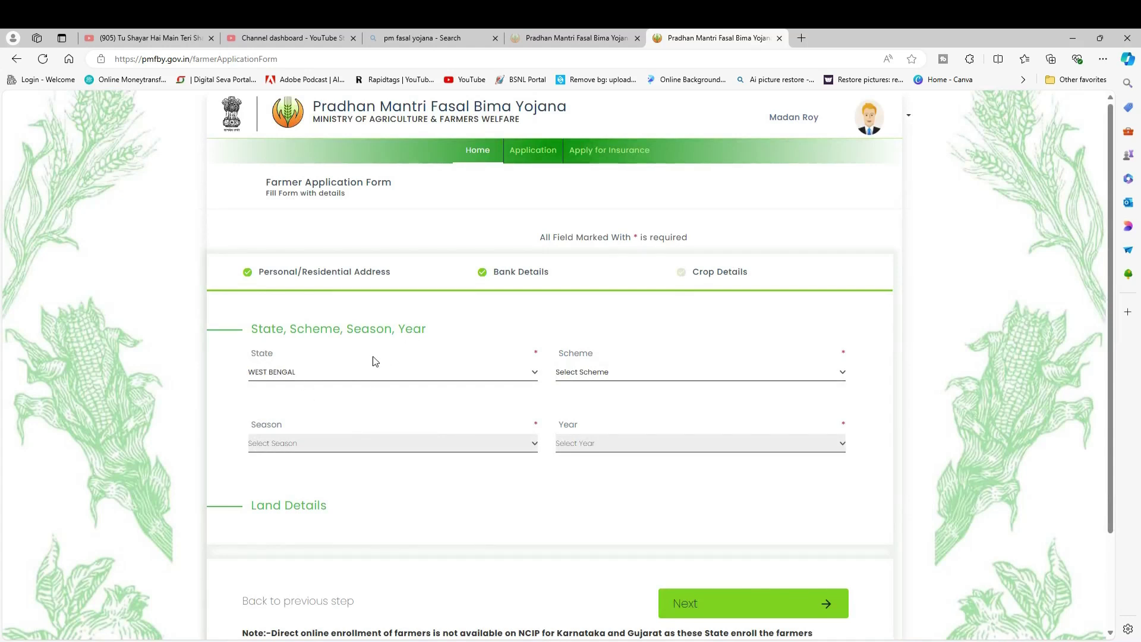
click(601, 379)
click(586, 392)
click(604, 373)
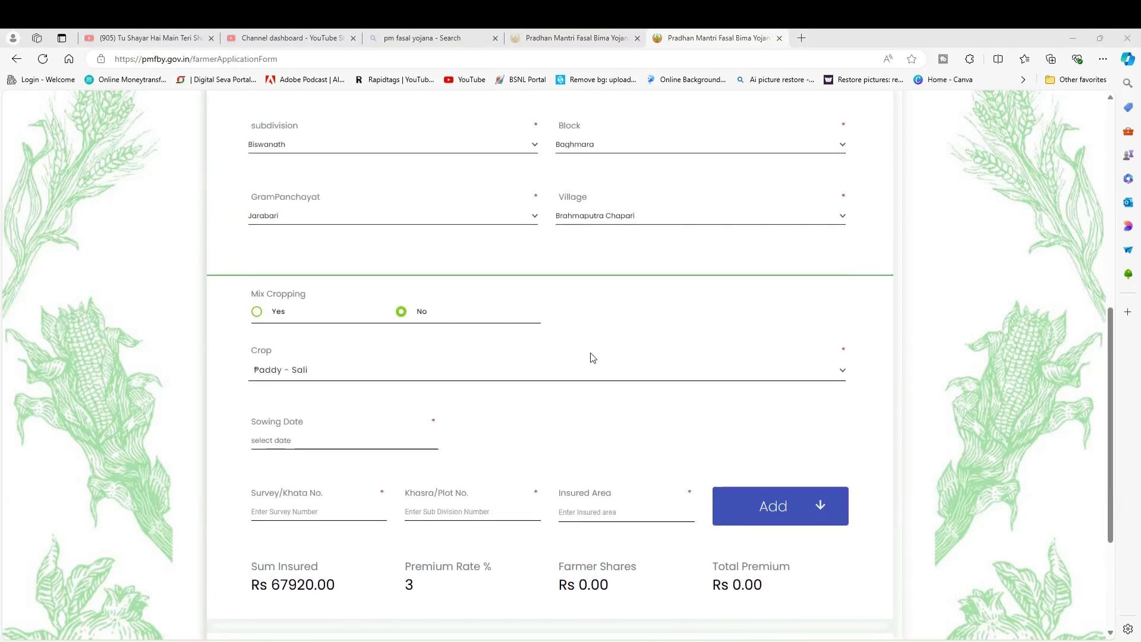
Step: Review the season, year and land location fields of the crop details
scroll(590, 357, up, 3)
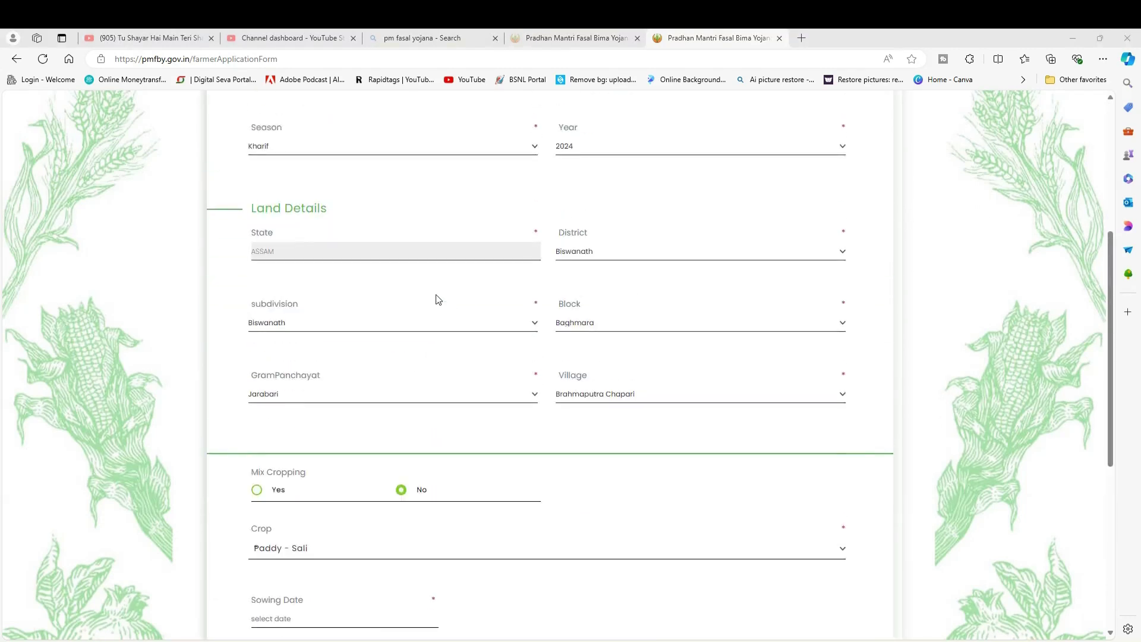
drag(270, 243, 323, 226)
click(389, 208)
scroll(600, 302, down, 1)
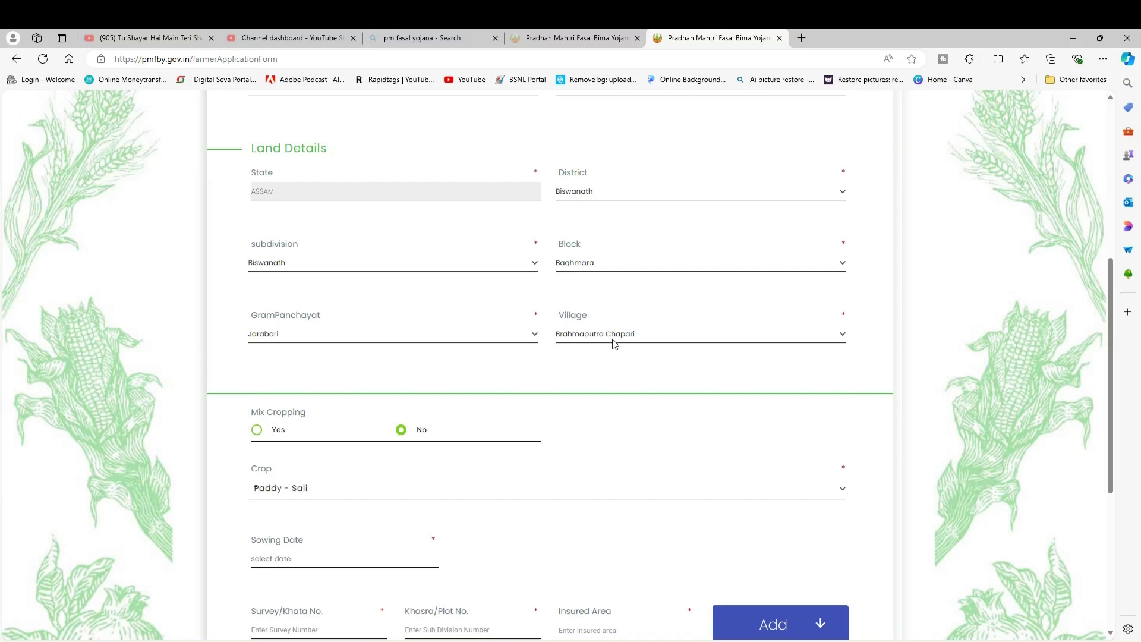
scroll(443, 390, down, 3)
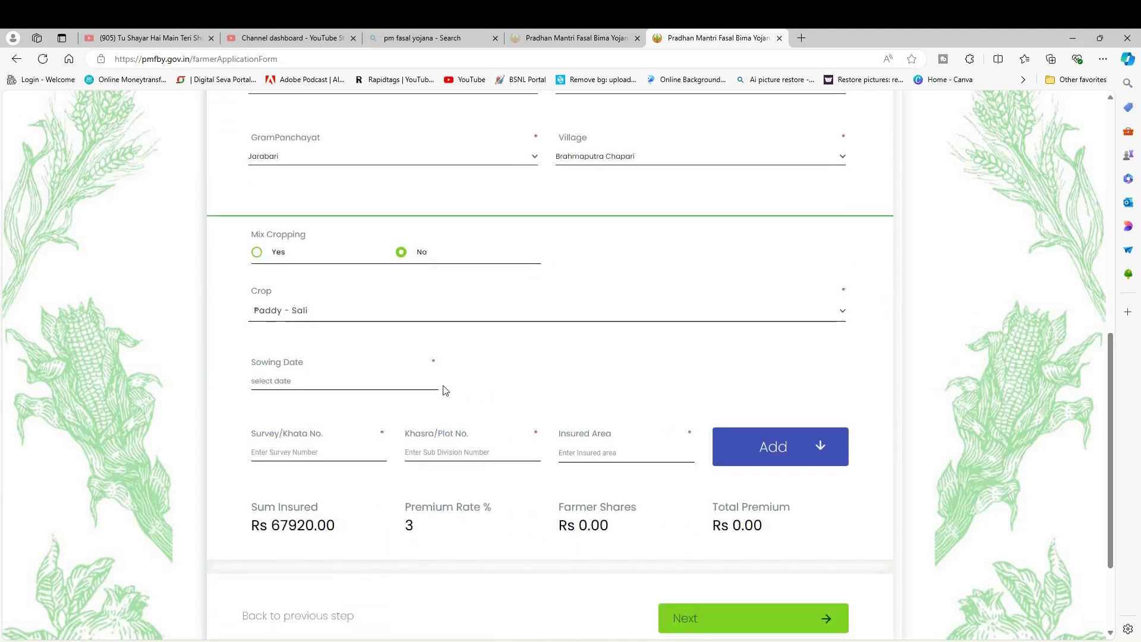
Step: Set mix cropping to No and select Paddy - Sali as the crop
click(256, 254)
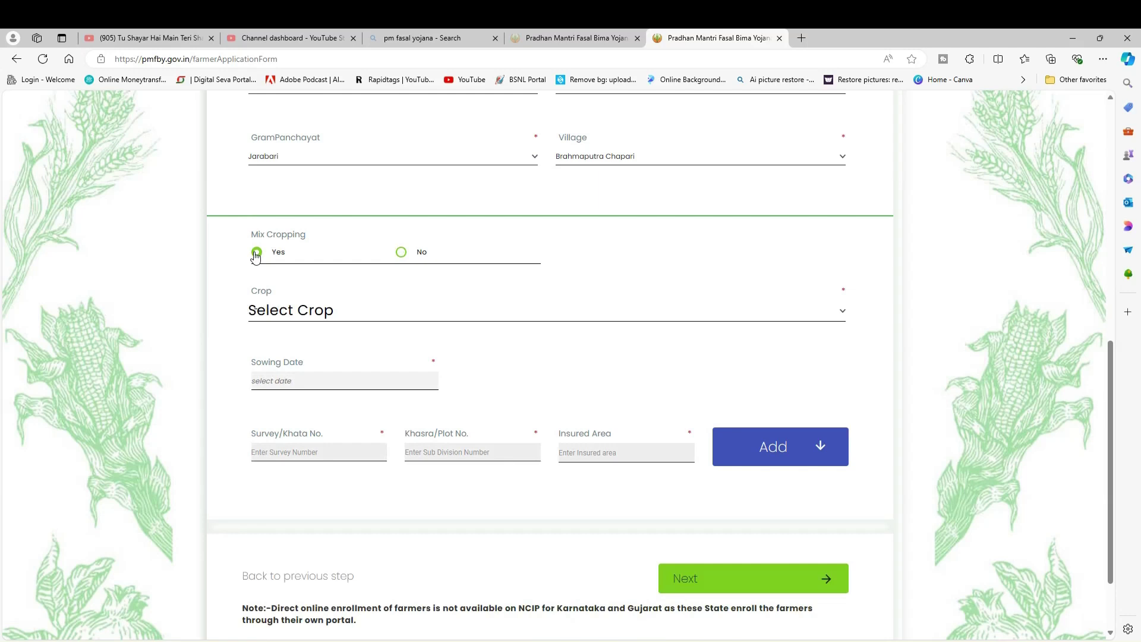
click(401, 252)
click(287, 316)
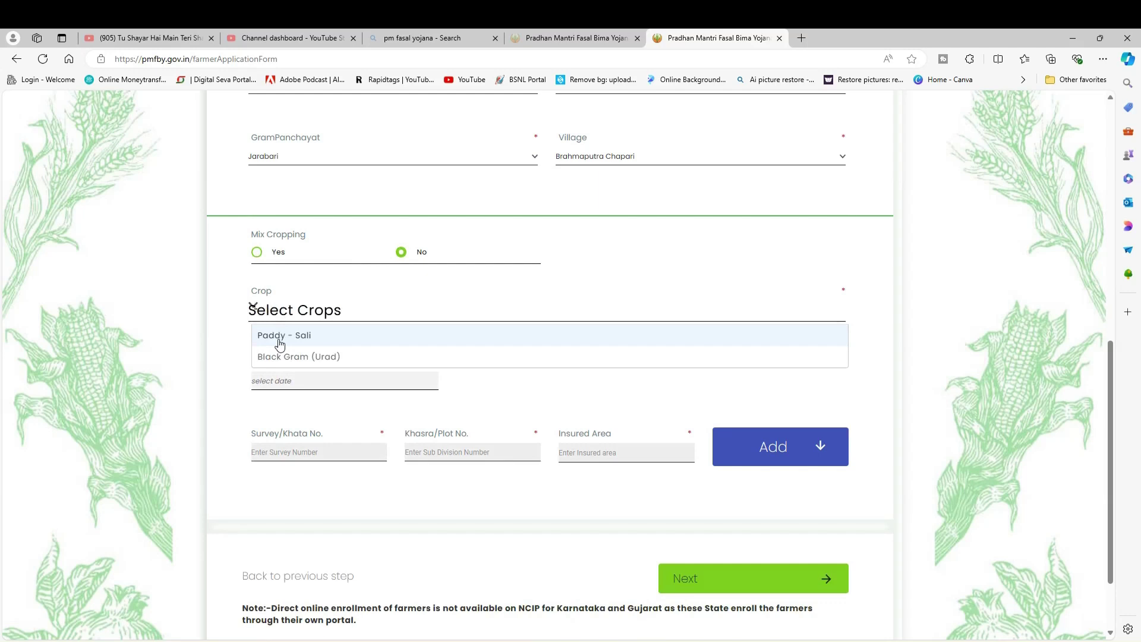
click(280, 337)
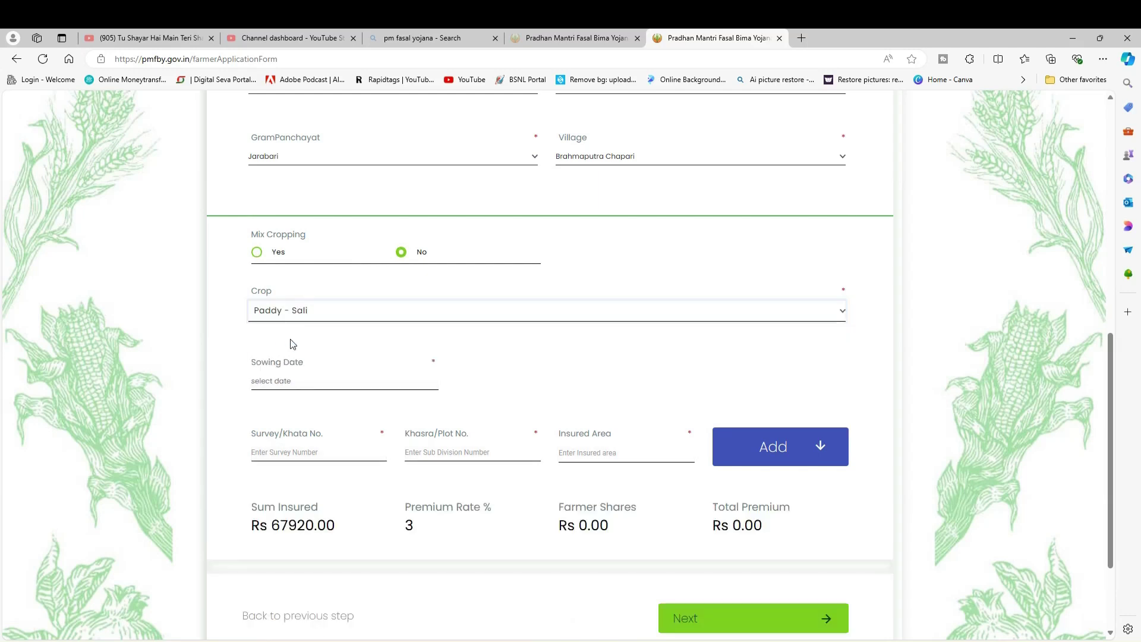
Step: Enter the sowing date 30-04-2024, survey number 29, plot number 34 and insured area 0.05
click(292, 380)
click(365, 360)
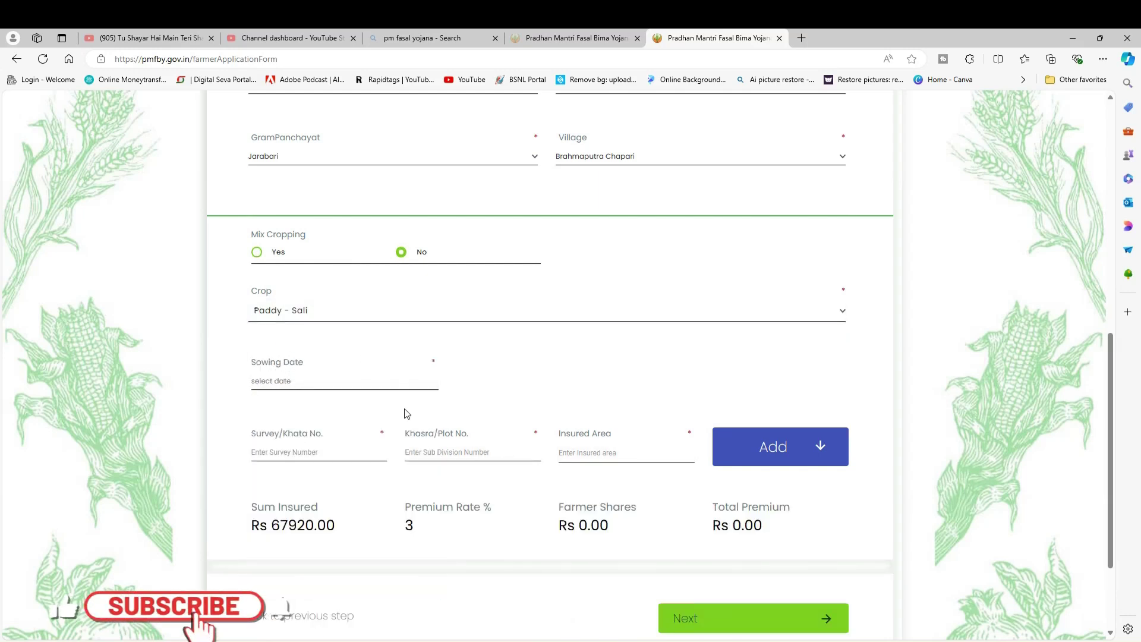
click(281, 457)
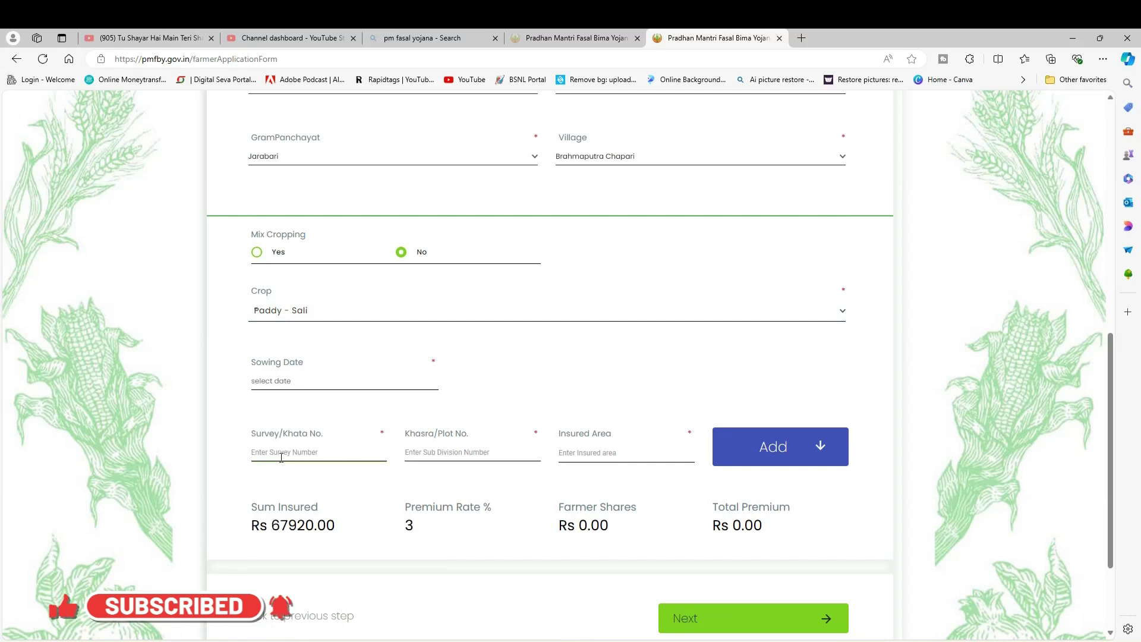
click(600, 452)
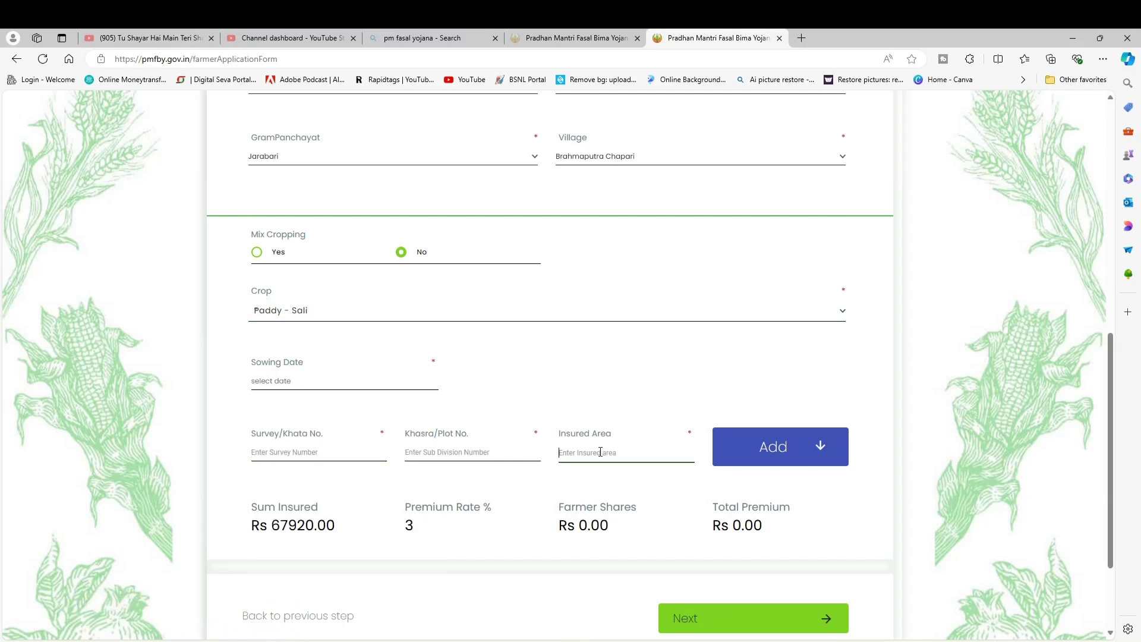
scroll(707, 550, down, 3)
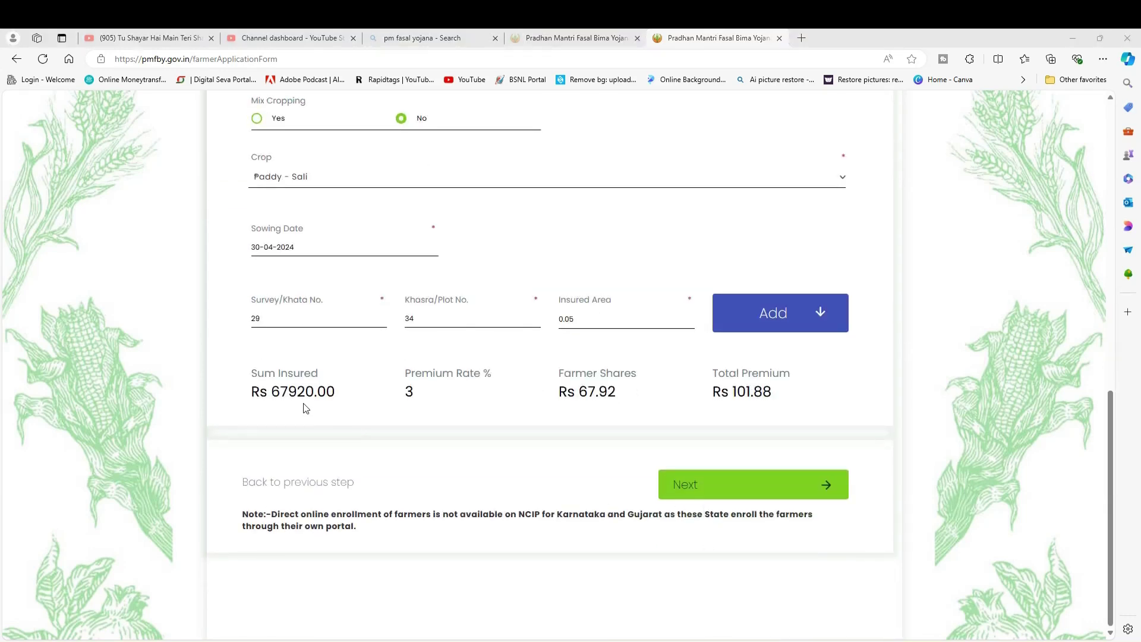
Step: Check the premium rate and farmer share, and add the crop entry to the application
click(409, 404)
drag(579, 393, 601, 394)
click(621, 352)
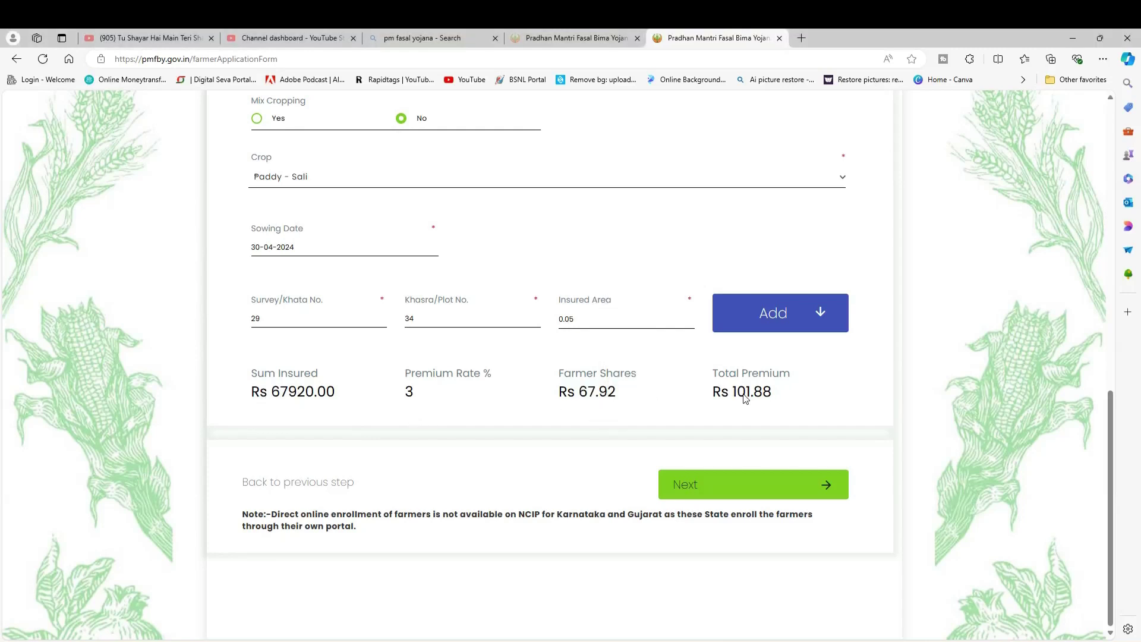
click(776, 315)
Step: Upload download (6).pdf as the passbook photo, land records and sowing certificate, and continue with the application
scroll(686, 442, down, 5)
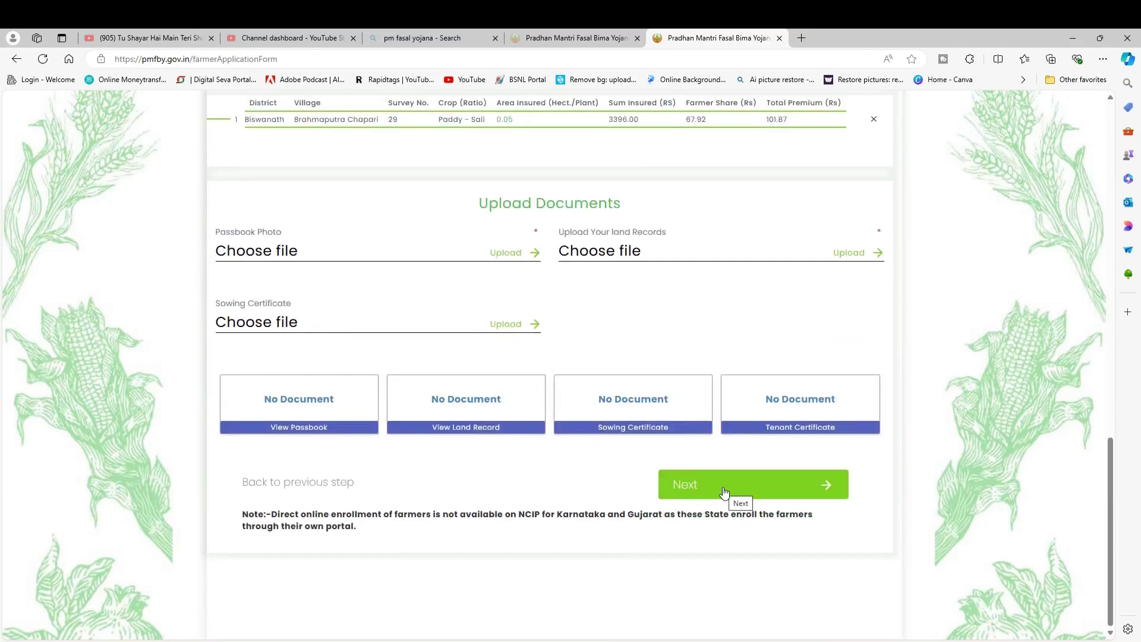
drag(234, 232, 241, 234)
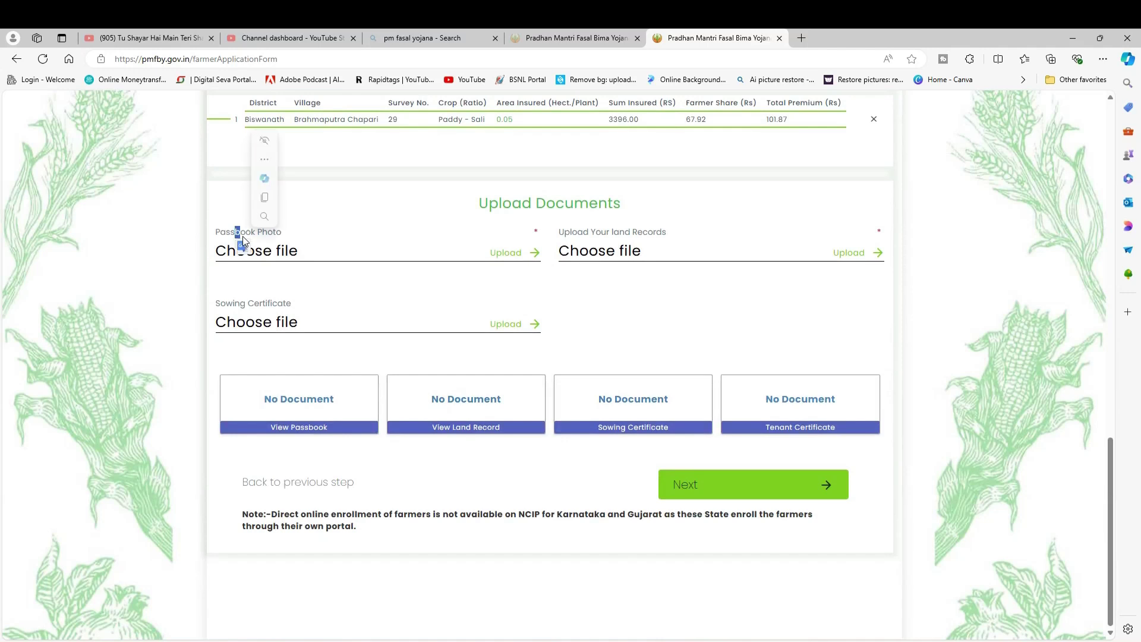
click(314, 231)
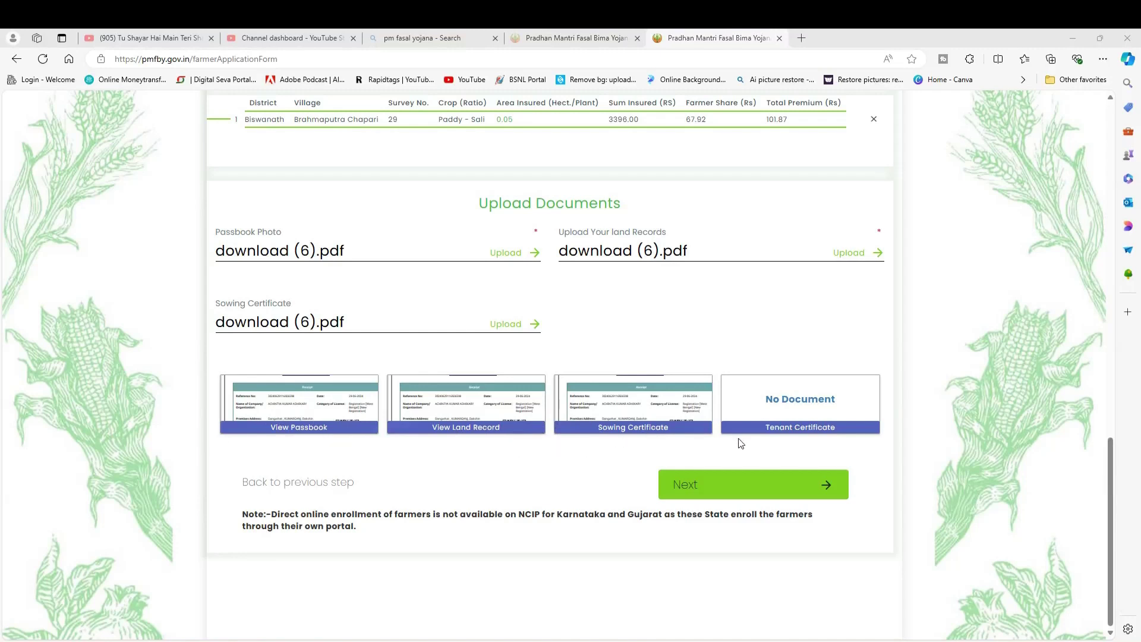
click(739, 484)
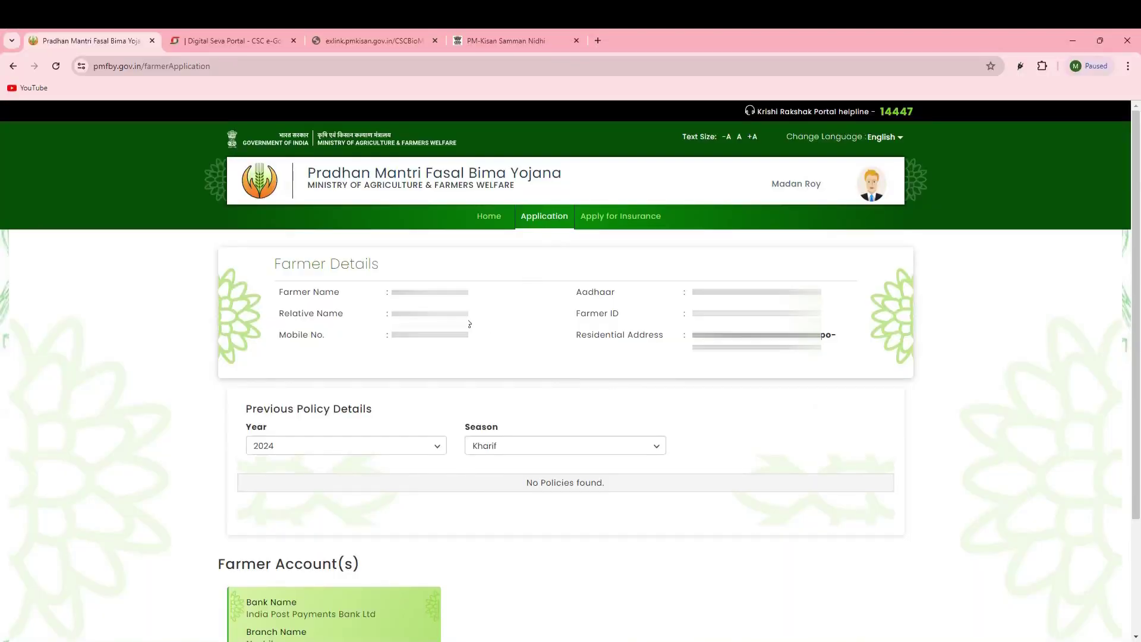
Step: Review the farmer's name, farmer ID and other details on the farmer application page
drag(273, 292, 327, 291)
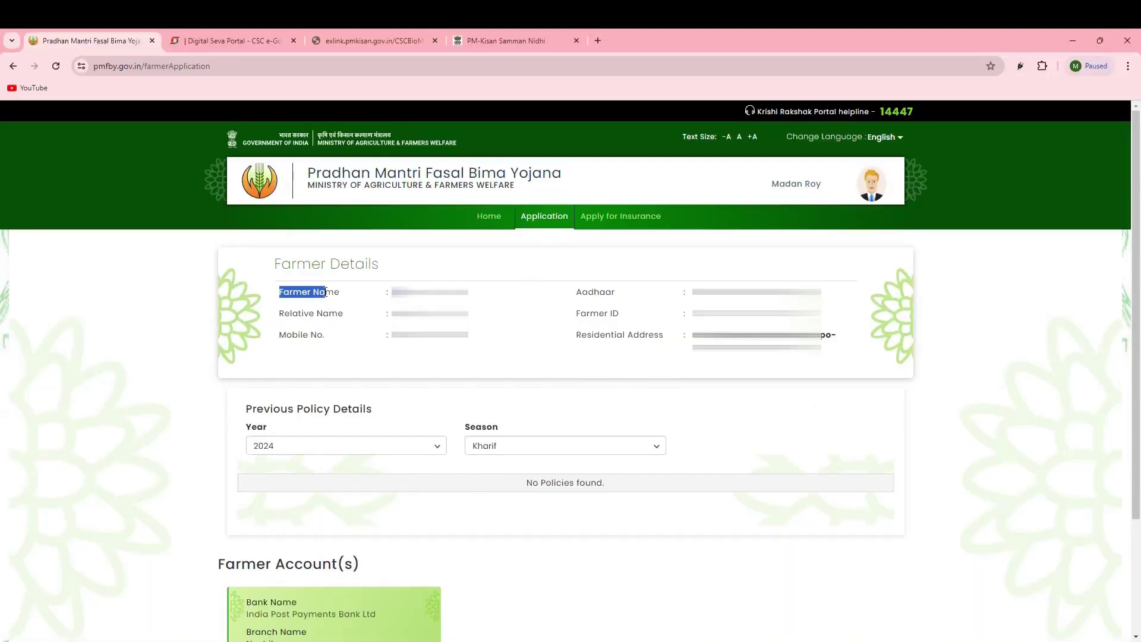
double_click(425, 291)
click(565, 301)
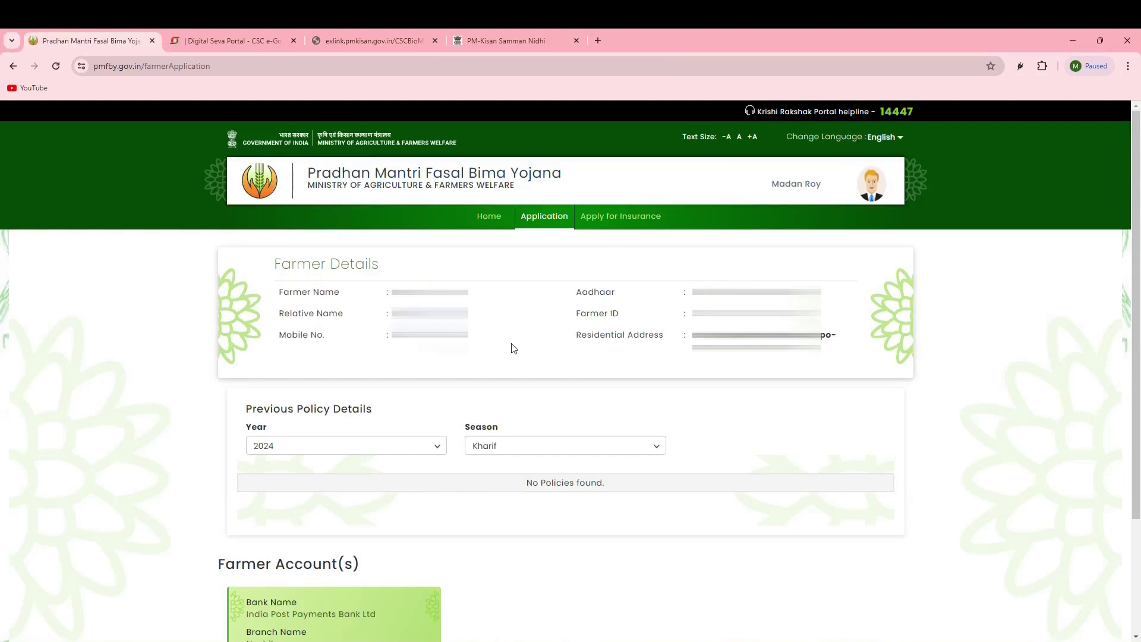
double_click(755, 313)
click(505, 369)
scroll(479, 460, down, 2)
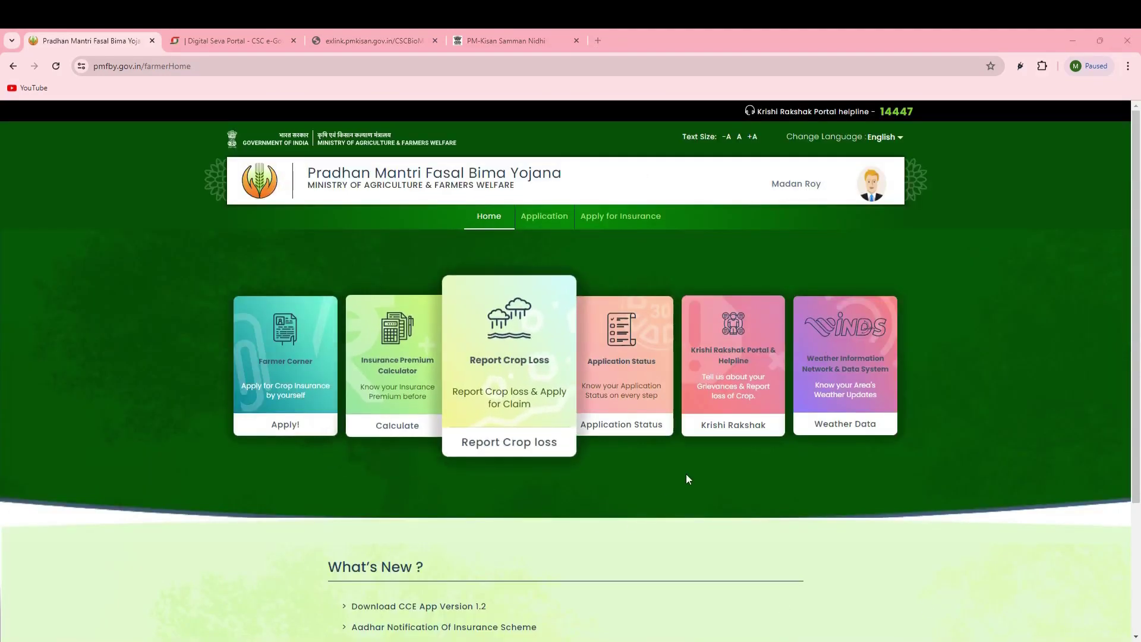
Step: Open the application status check from the home page, go through its receipt number and captcha fields, and close it
click(641, 429)
click(554, 341)
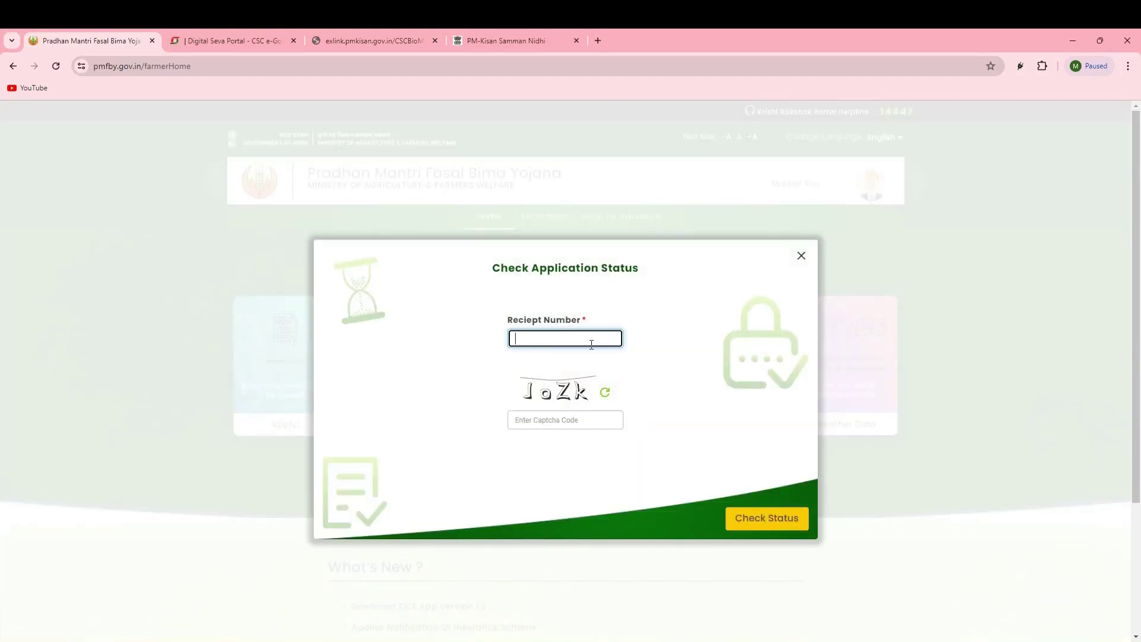
click(523, 423)
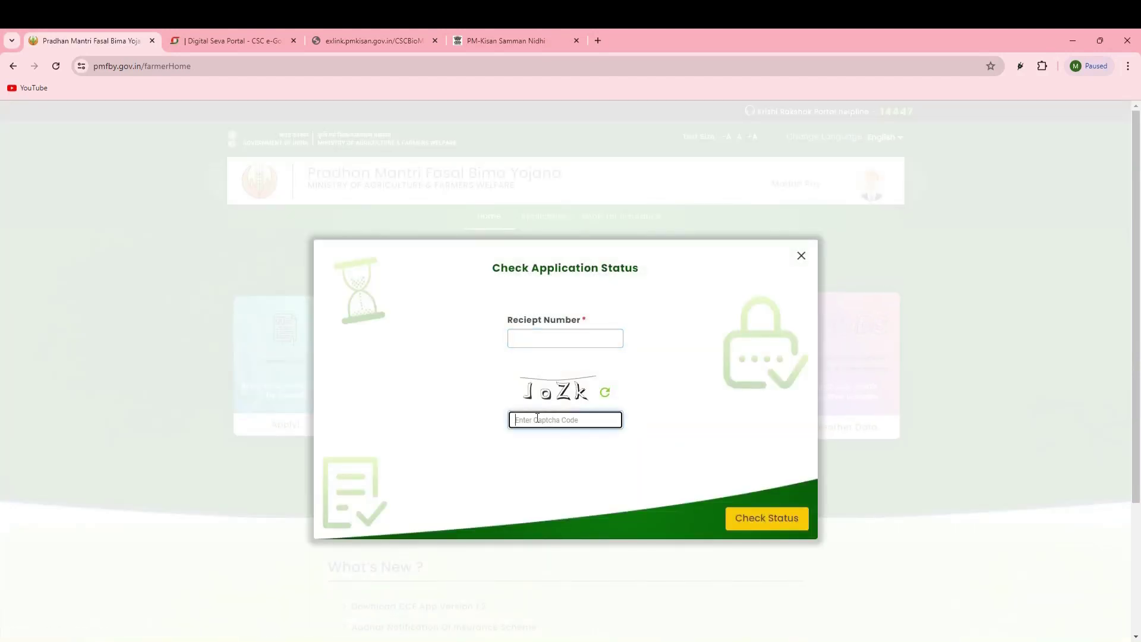
click(767, 523)
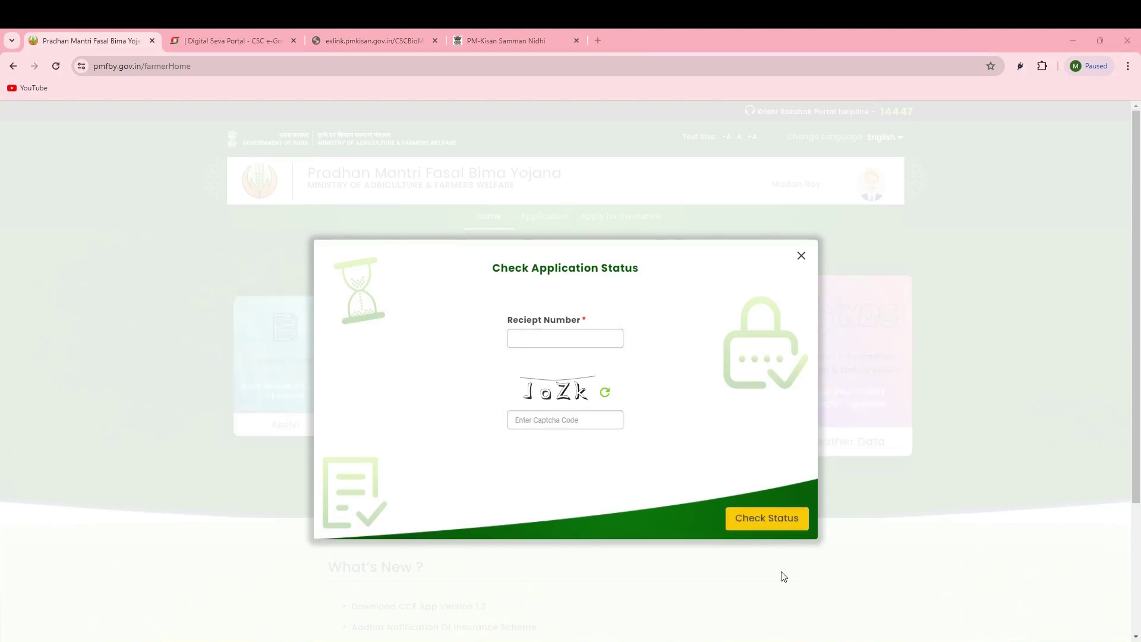
click(800, 256)
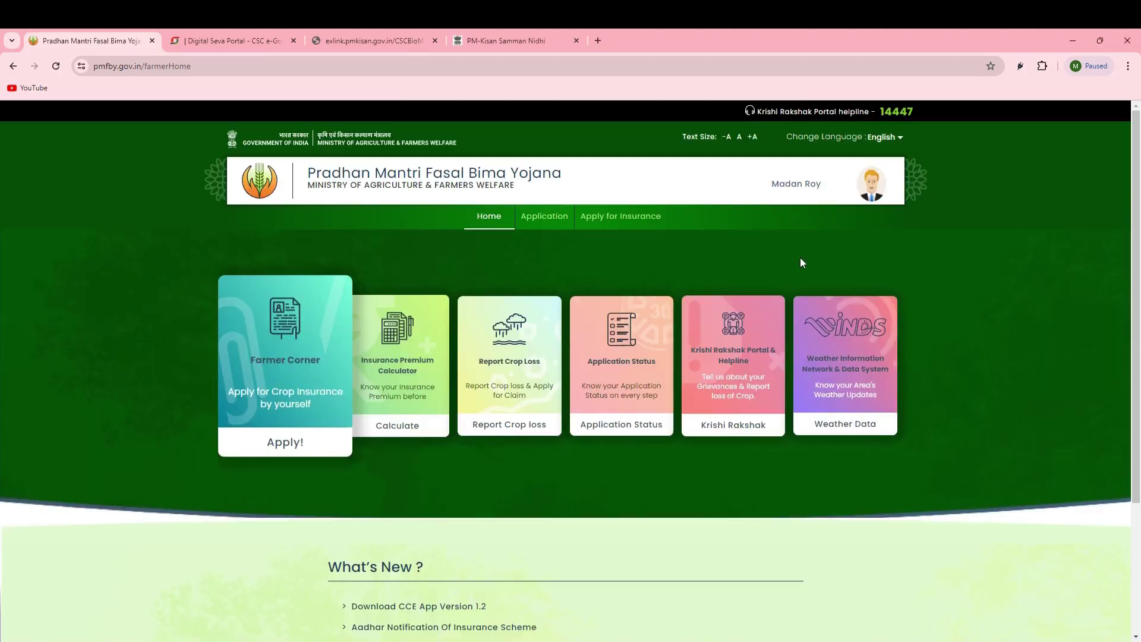